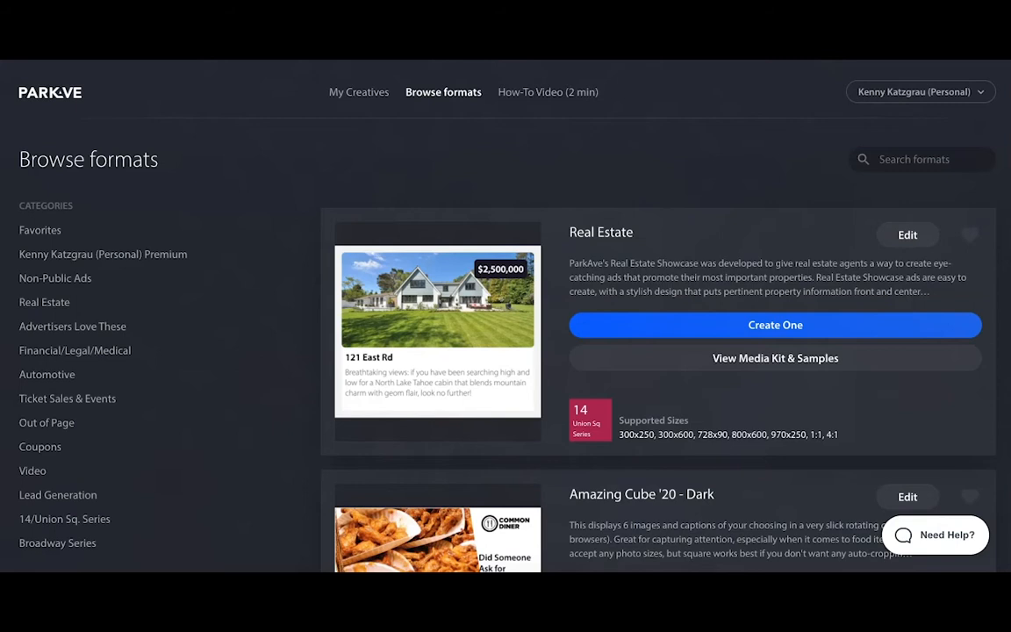
# Browse the ad formats and start creating an ad with the Amazing Cube '20 - Dark format.
pyautogui.scroll(-1, 322, 163)
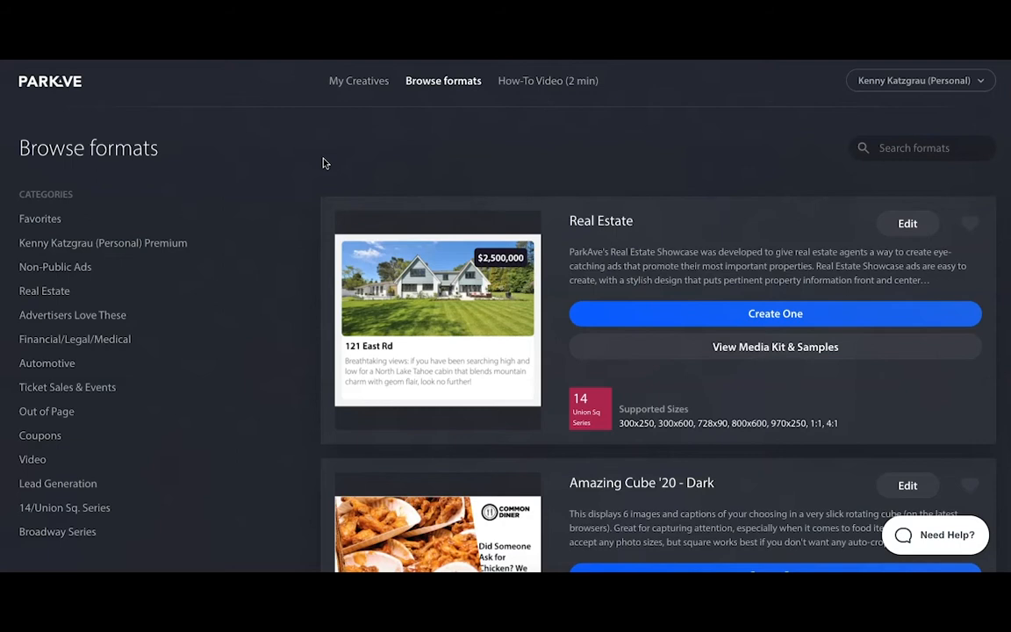
pyautogui.scroll(-3, 322, 163)
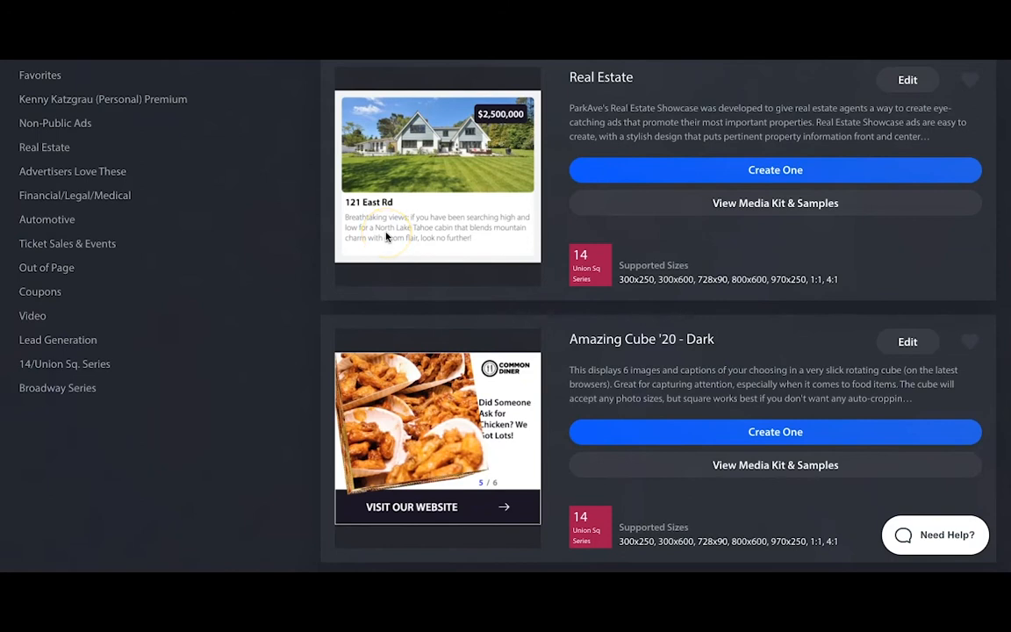
pyautogui.scroll(2, 385, 236)
pyautogui.scroll(-4, 385, 236)
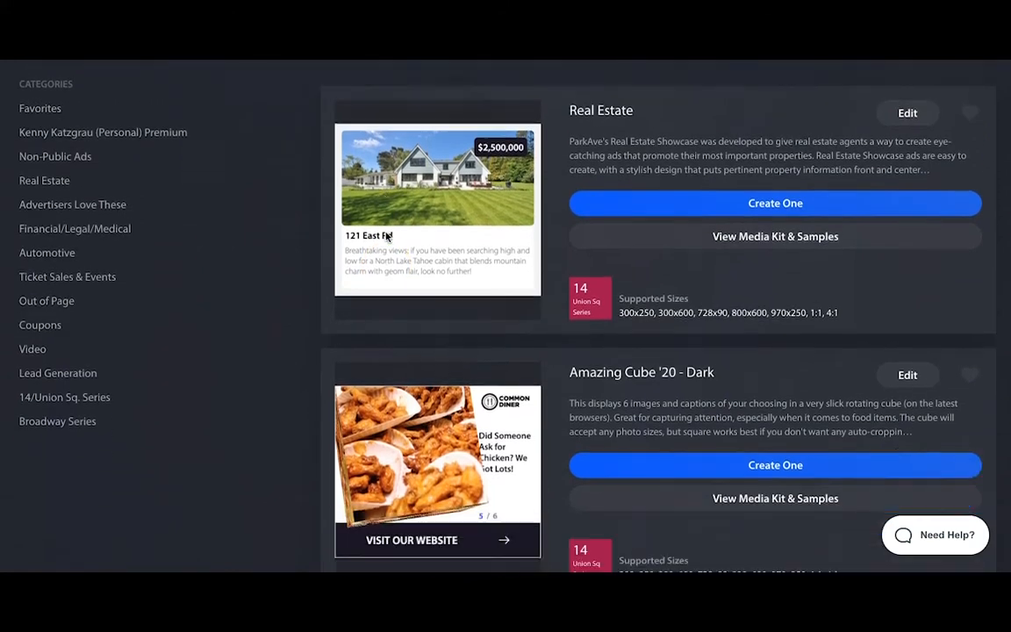
pyautogui.scroll(-4, 386, 236)
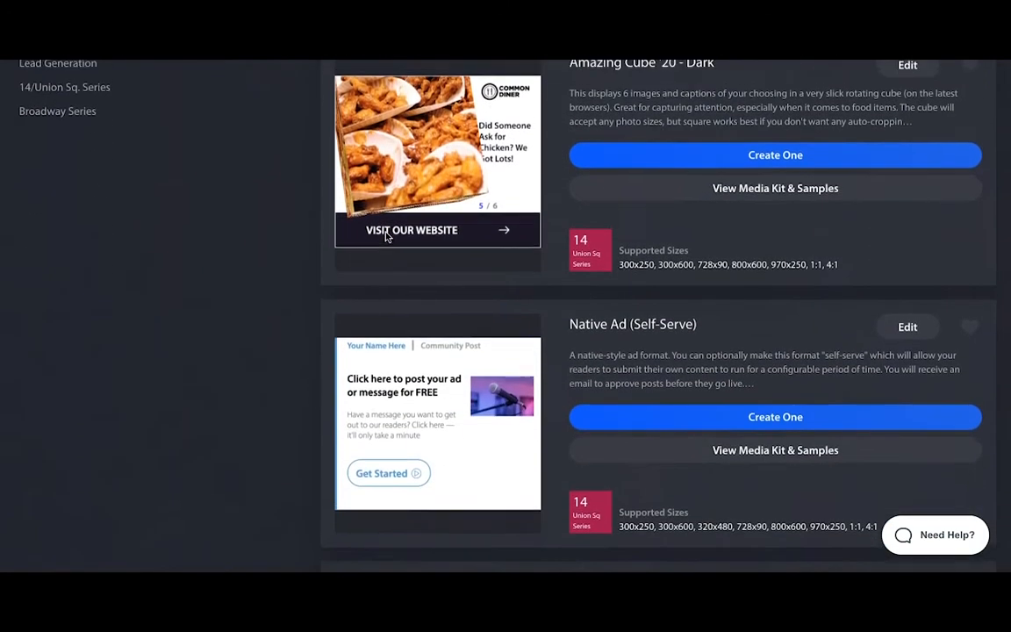
pyautogui.scroll(5, 386, 236)
pyautogui.scroll(1, 385, 236)
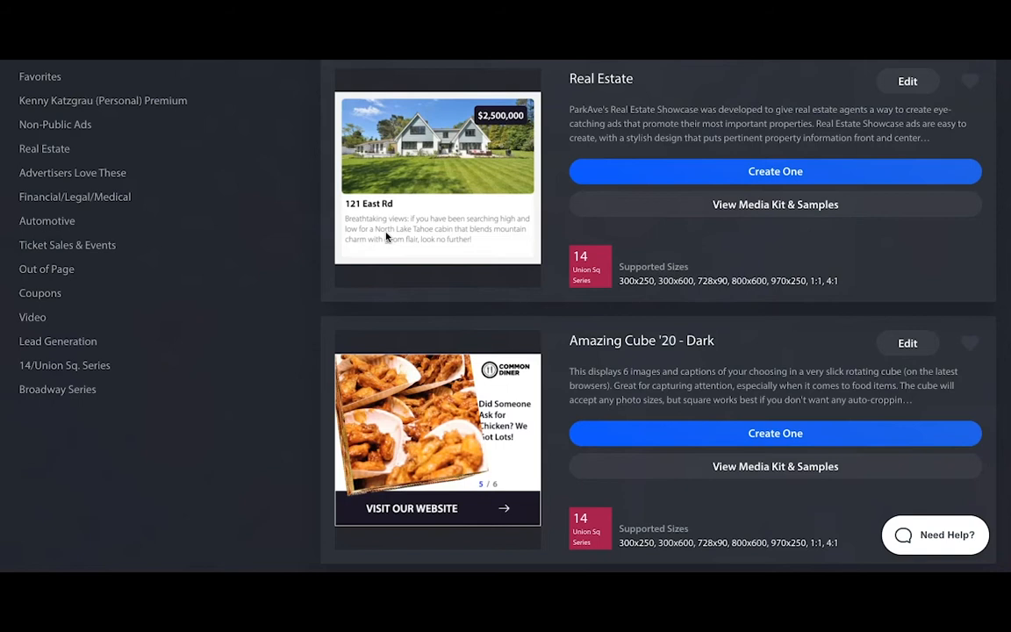
pyautogui.scroll(-1, 386, 236)
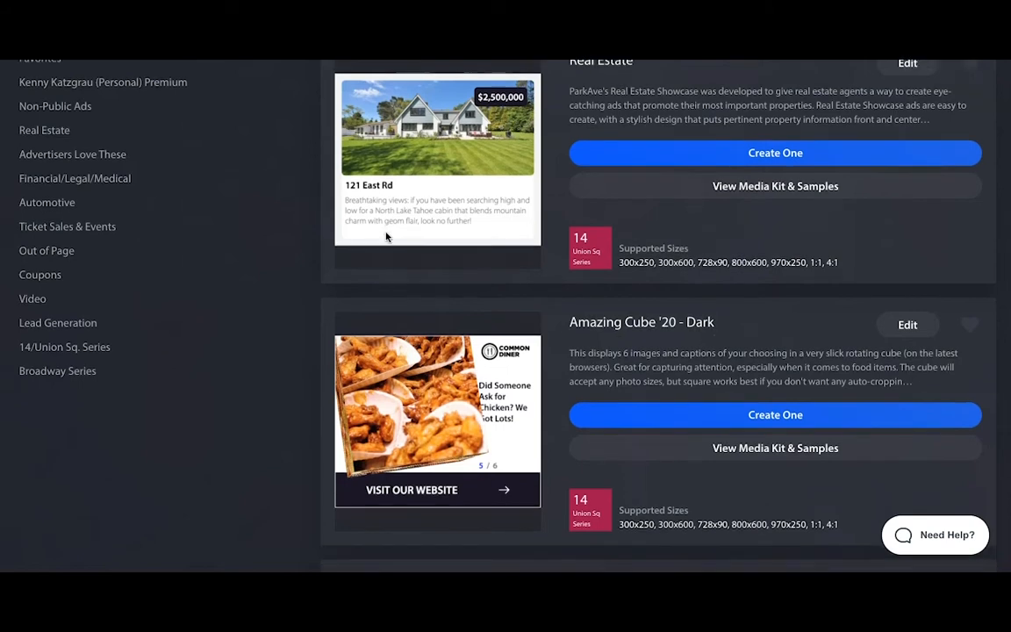
pyautogui.click(616, 417)
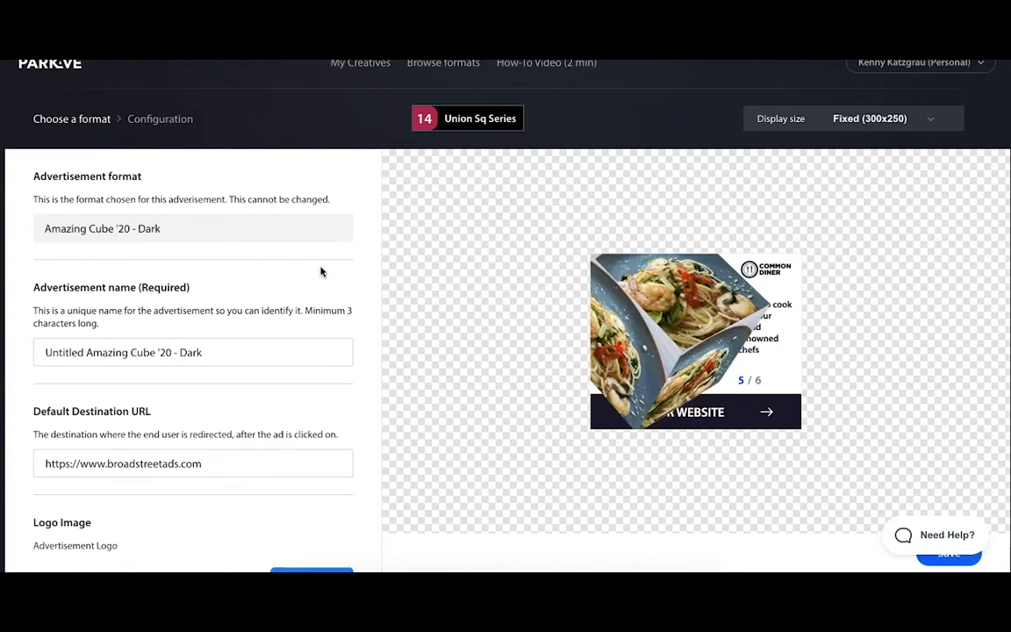
# Set the display size to Fixed (970x250) and name the advertisement "Chitpotle Example".
pyautogui.click(304, 274)
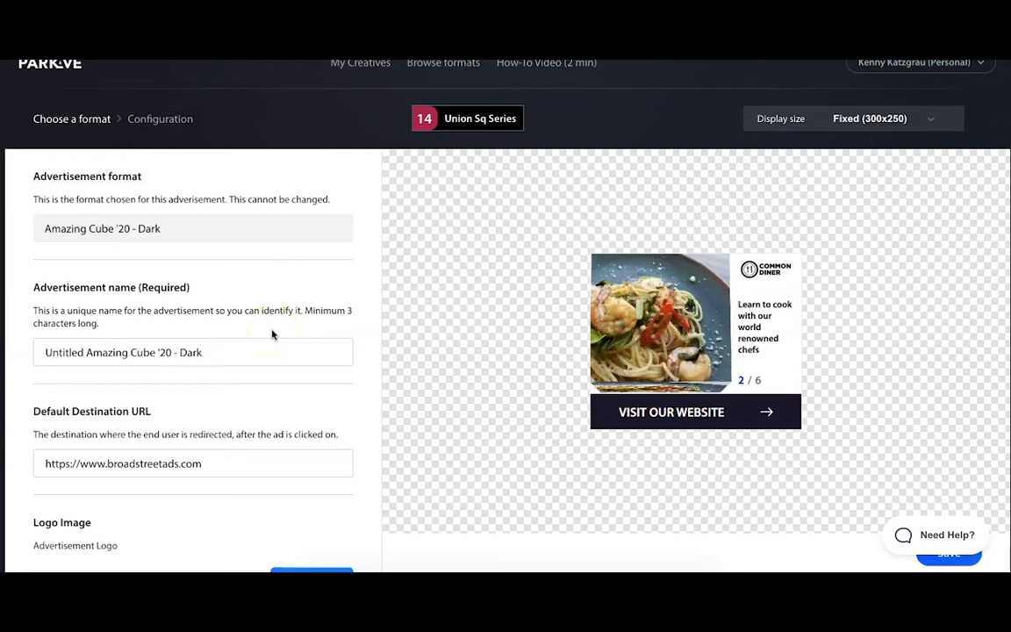
pyautogui.click(854, 122)
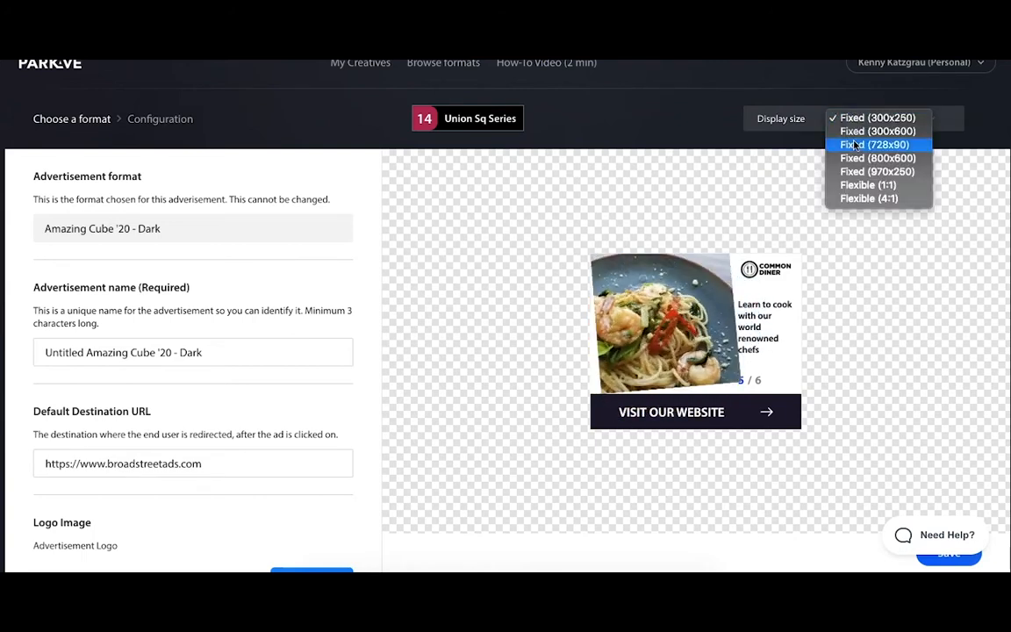
pyautogui.click(855, 171)
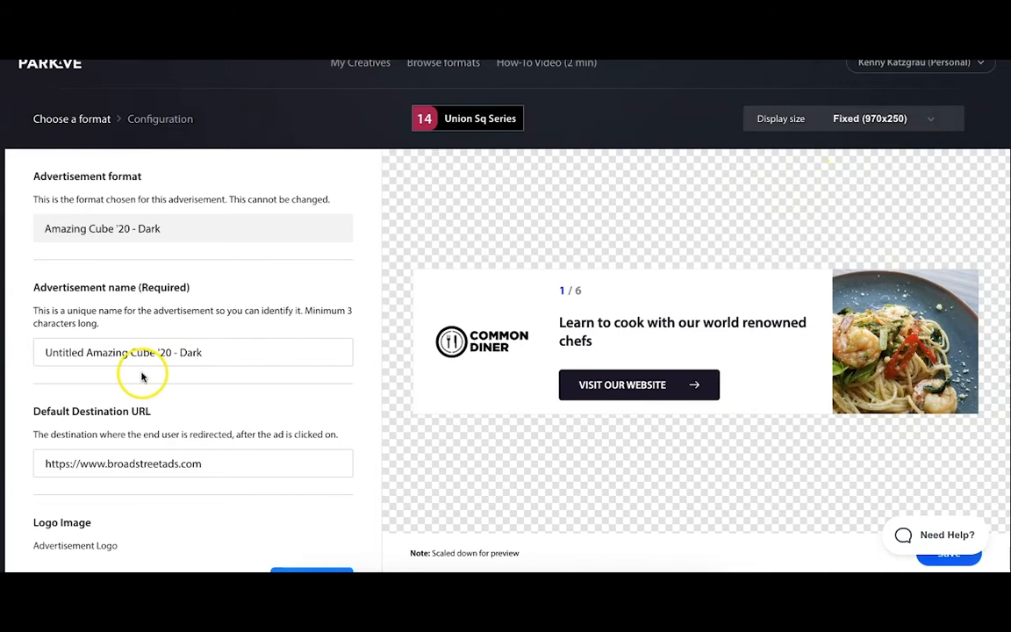
pyautogui.moveTo(209, 352); pyautogui.dragTo(22, 352)
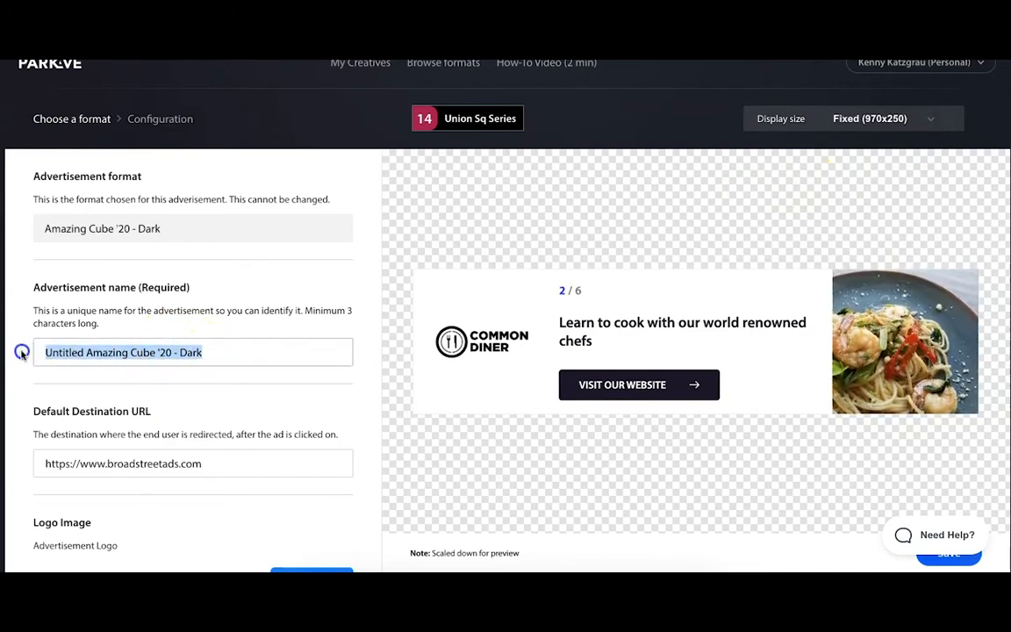
pyautogui.write('Chitpotle Example')
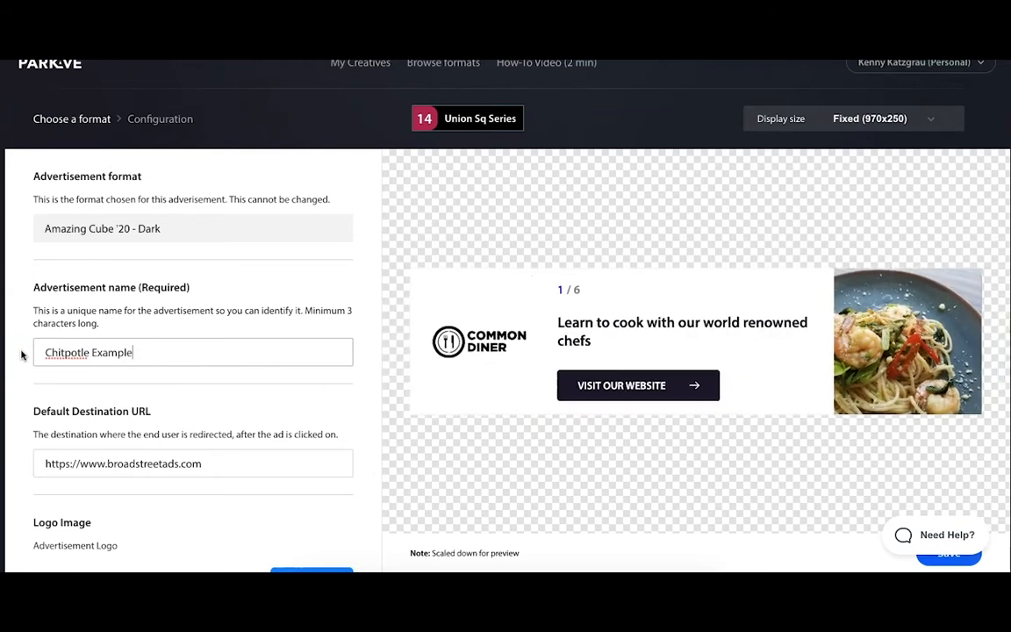
# Start choosing a new logo image file and search Google images for "chipotle".
pyautogui.scroll(-2, 212, 342)
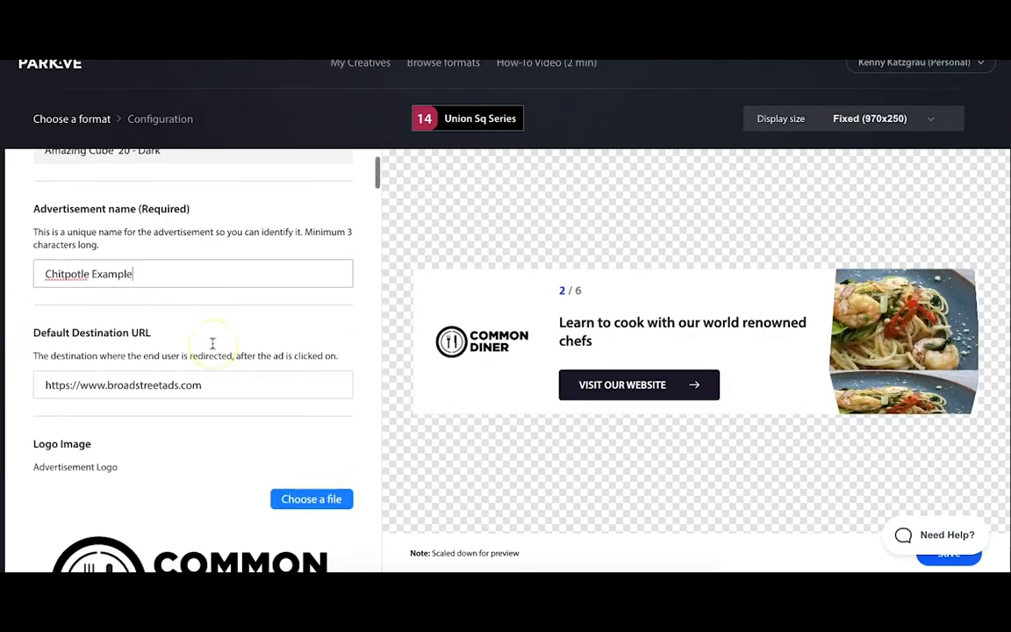
pyautogui.scroll(-1, 212, 342)
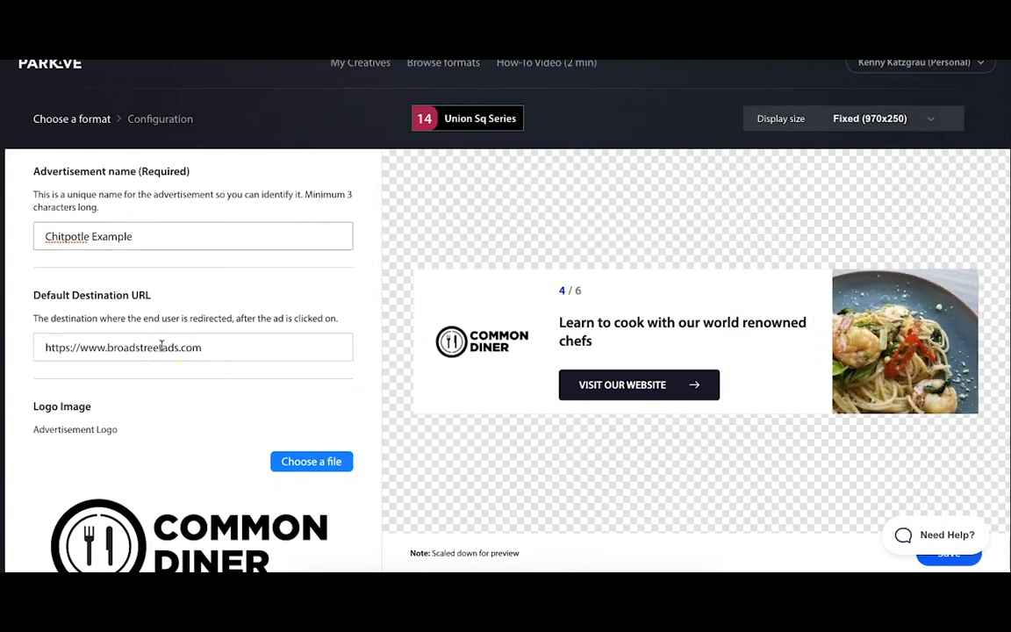
pyautogui.scroll(-2, 162, 346)
pyautogui.scroll(-1, 162, 369)
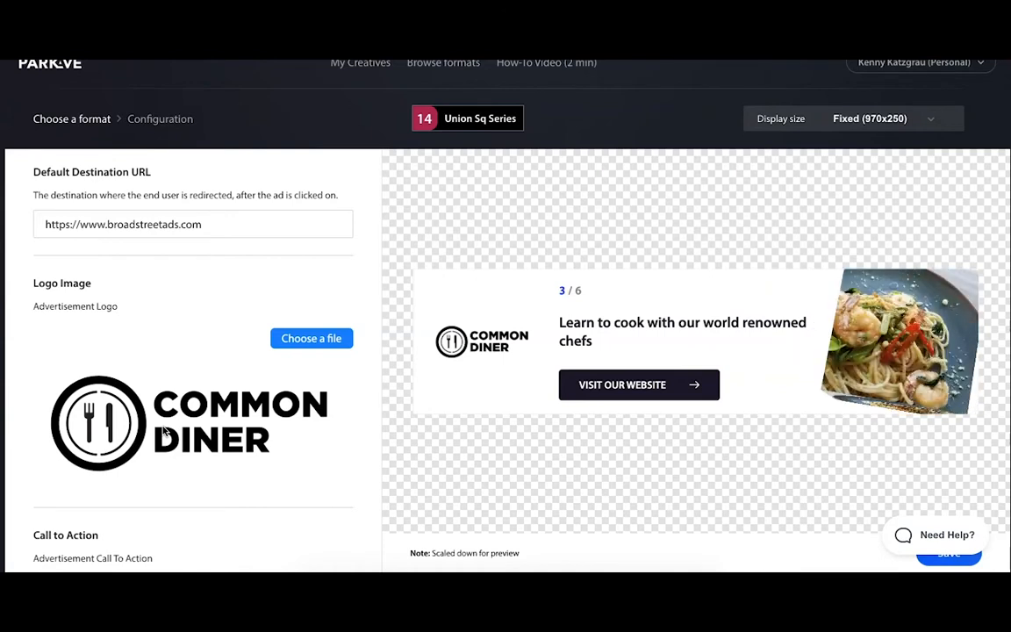
pyautogui.click(311, 339)
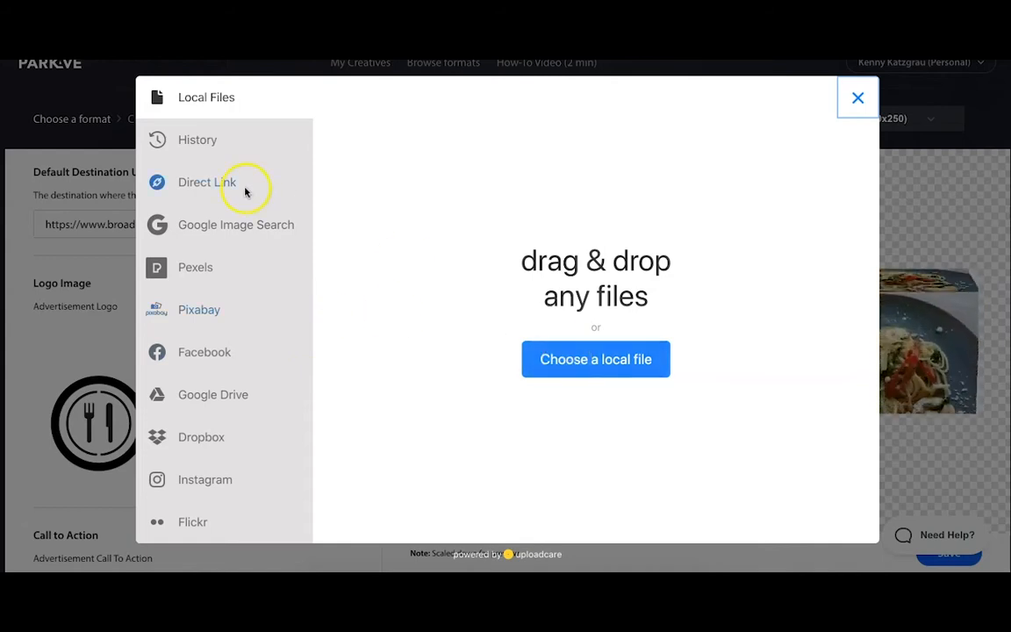
pyautogui.click(241, 224)
pyautogui.click(470, 123)
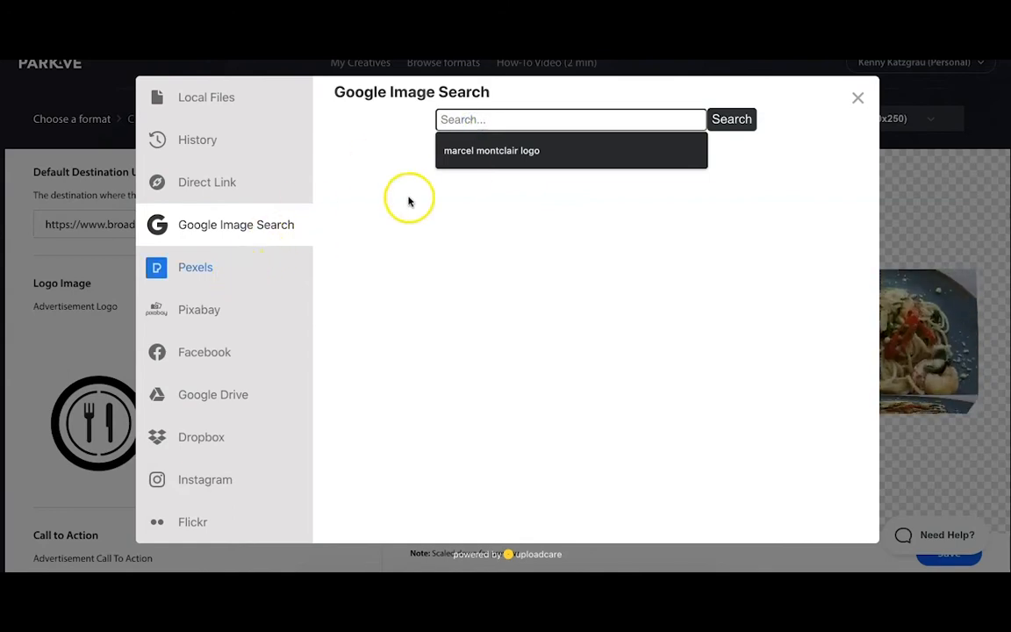
pyautogui.write('chipotle')
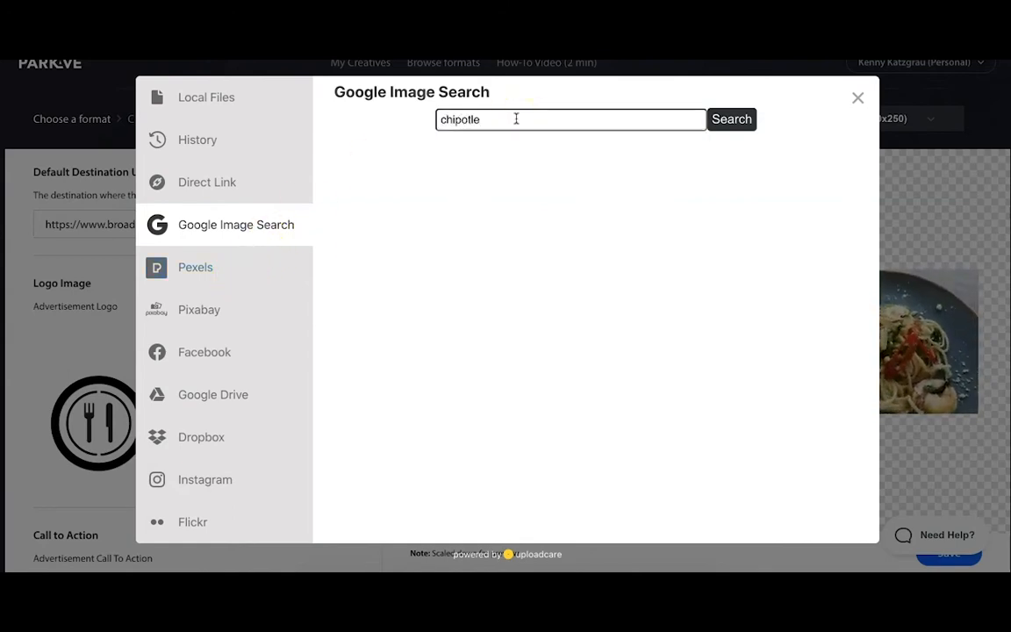
pyautogui.press('Return')
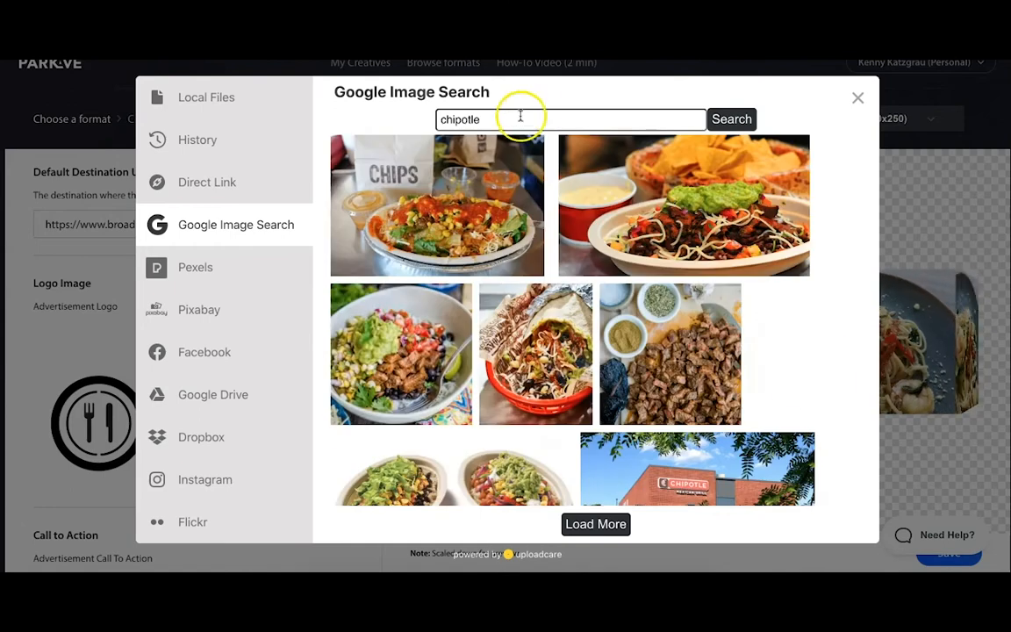
# Refine the image search to "chipotle logo" and add the rectangular Chipotle Mexican Grill logo as the ad's logo.
pyautogui.write('logo')
pyautogui.press('Return')
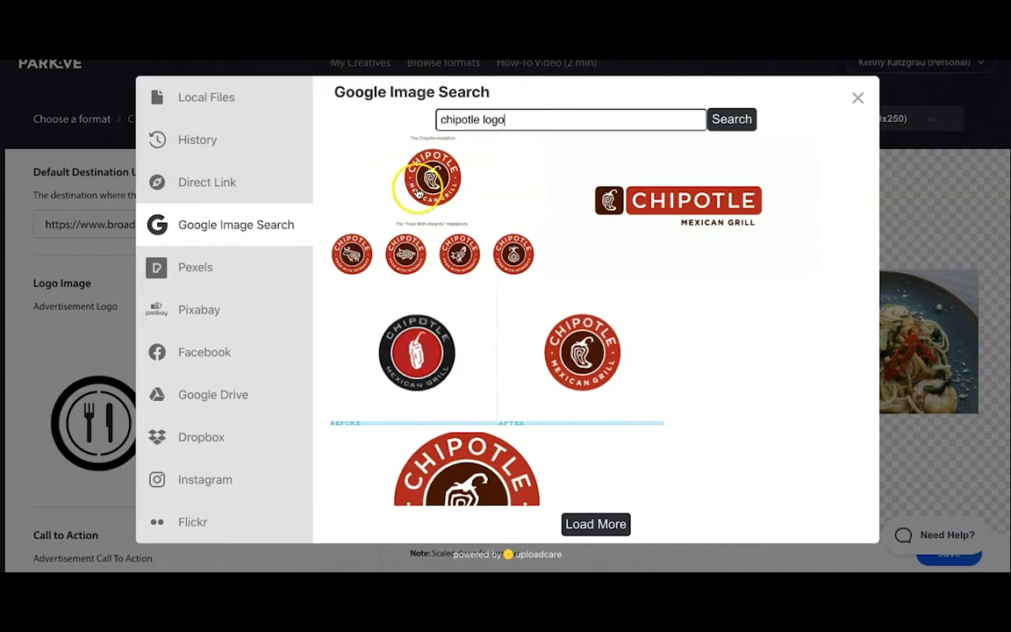
pyautogui.click(689, 202)
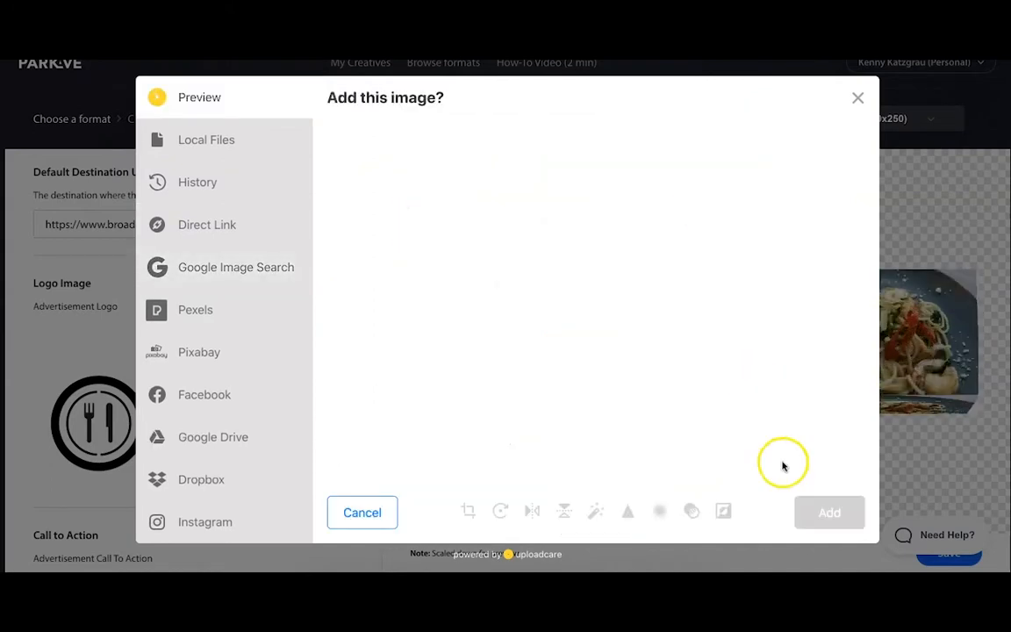
pyautogui.click(820, 510)
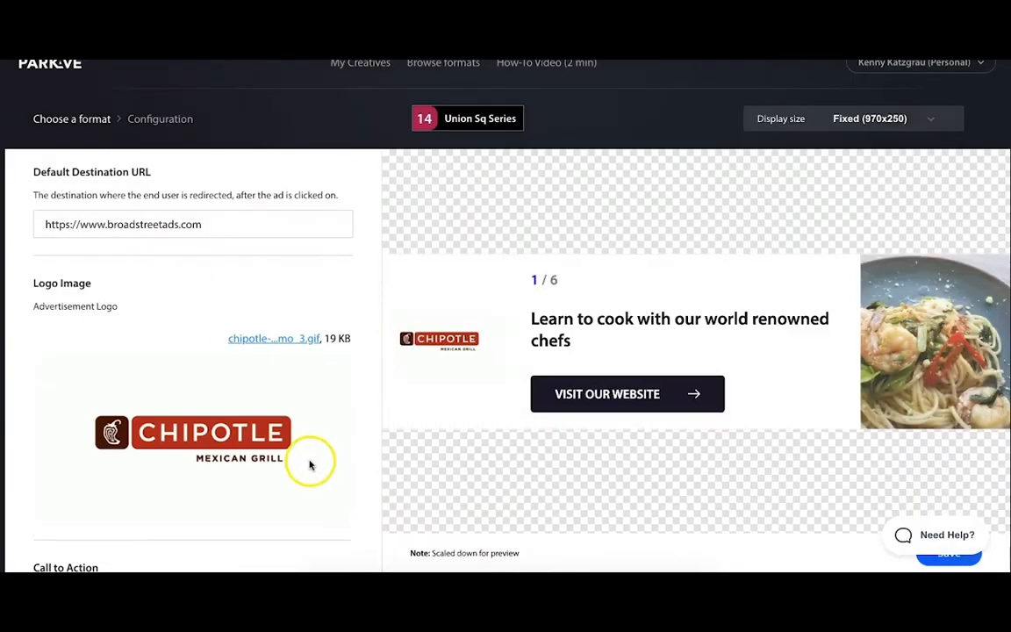
# Set the auto slideshow timeout to 4000.
pyautogui.scroll(-3, 275, 436)
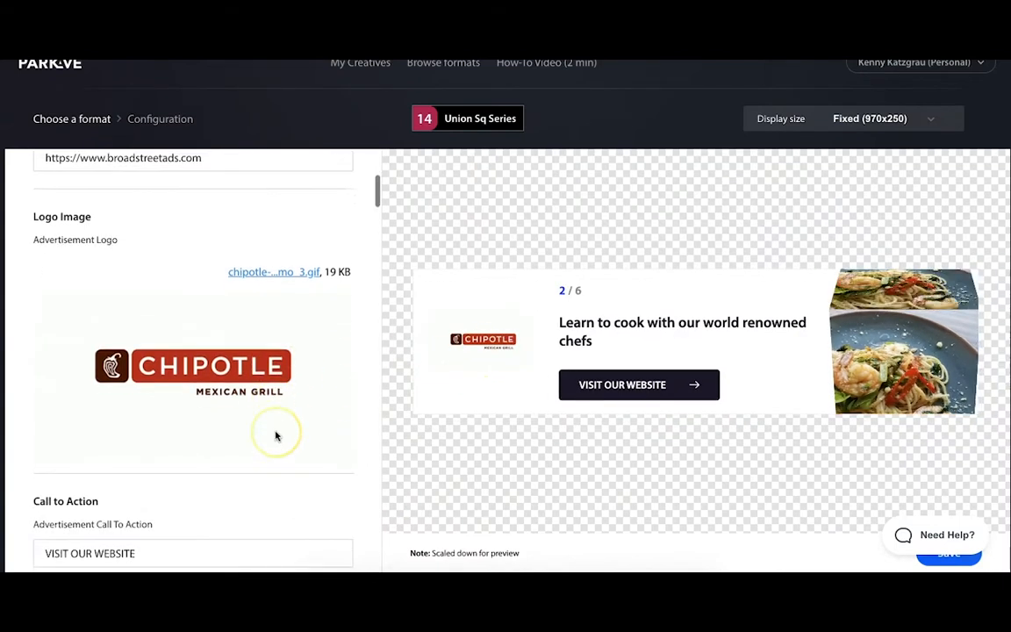
pyautogui.scroll(-3, 275, 435)
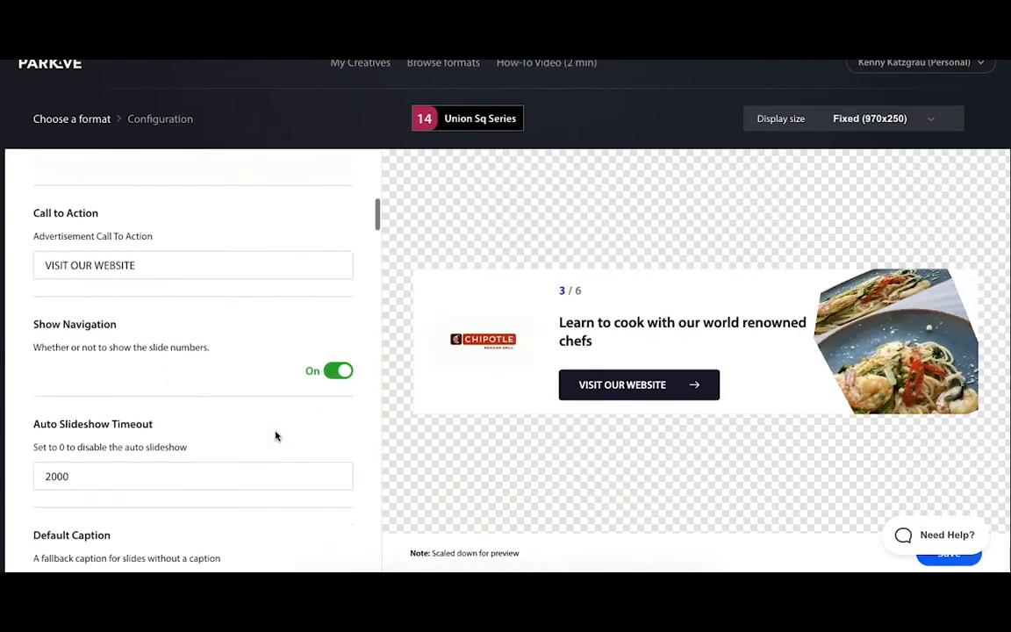
pyautogui.moveTo(143, 255); pyautogui.dragTo(73, 256)
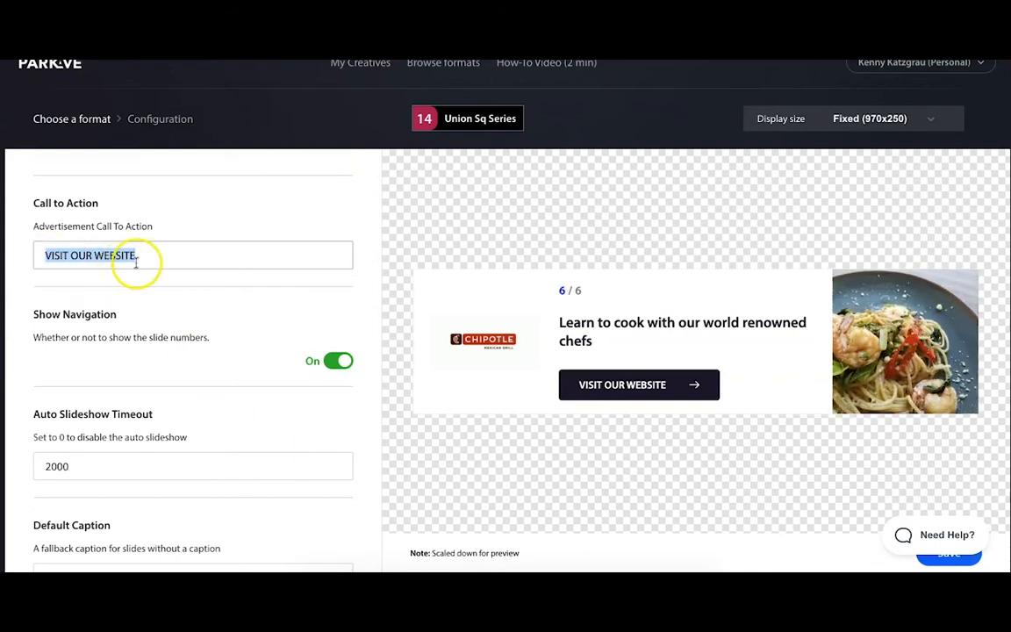
pyautogui.scroll(-1, 252, 348)
pyautogui.scroll(-2, 252, 348)
pyautogui.moveTo(51, 290); pyautogui.dragTo(25, 289)
pyautogui.write('4')
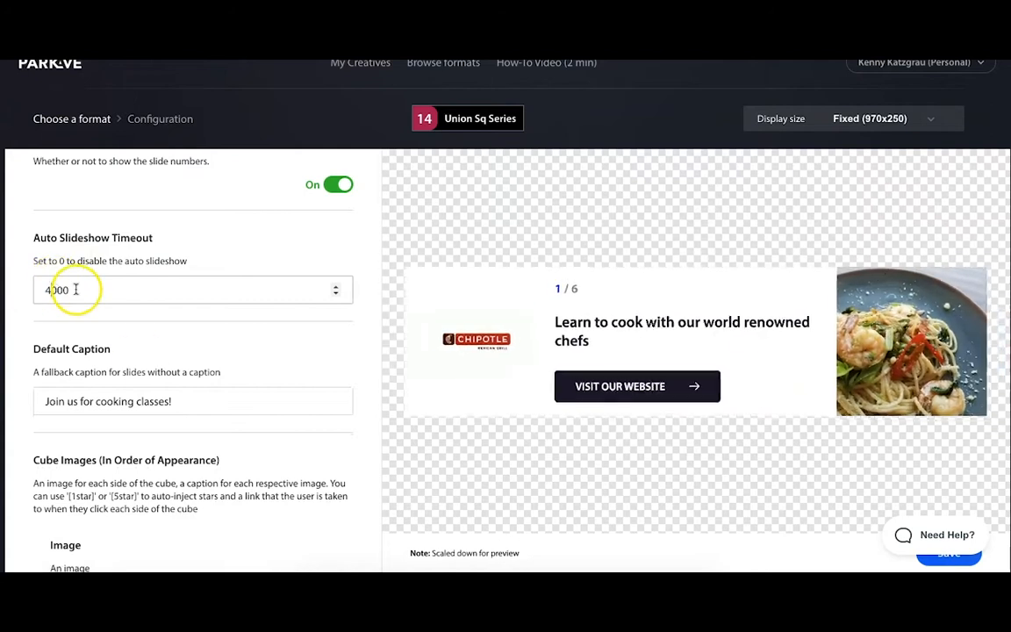
# Replace the first cube image with the square guacamole and steak bowl photo from a Google image search for "chipotle".
pyautogui.scroll(-2, 143, 369)
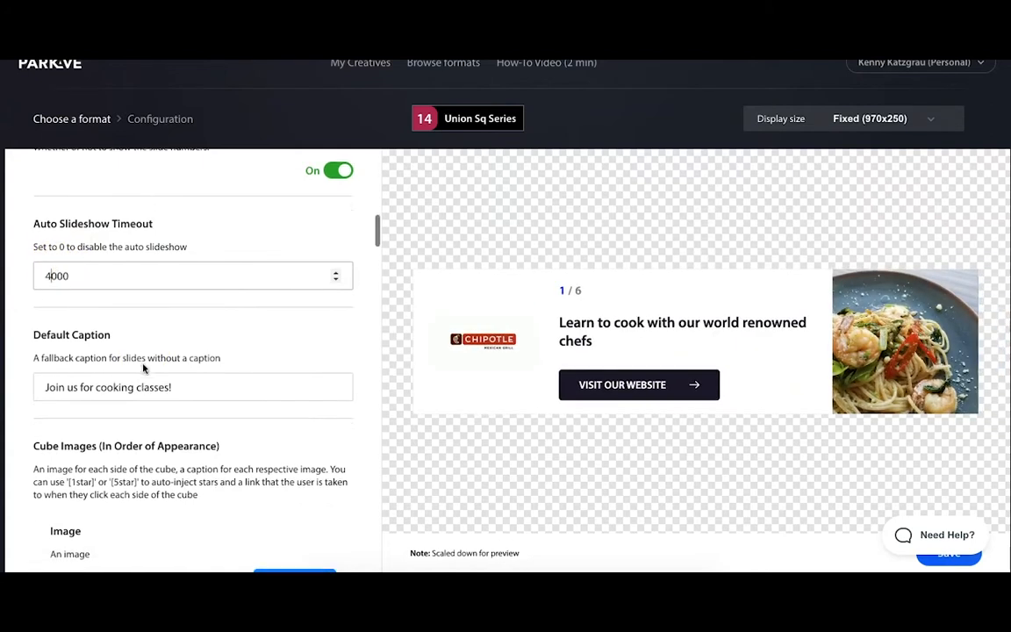
pyautogui.scroll(-4, 143, 369)
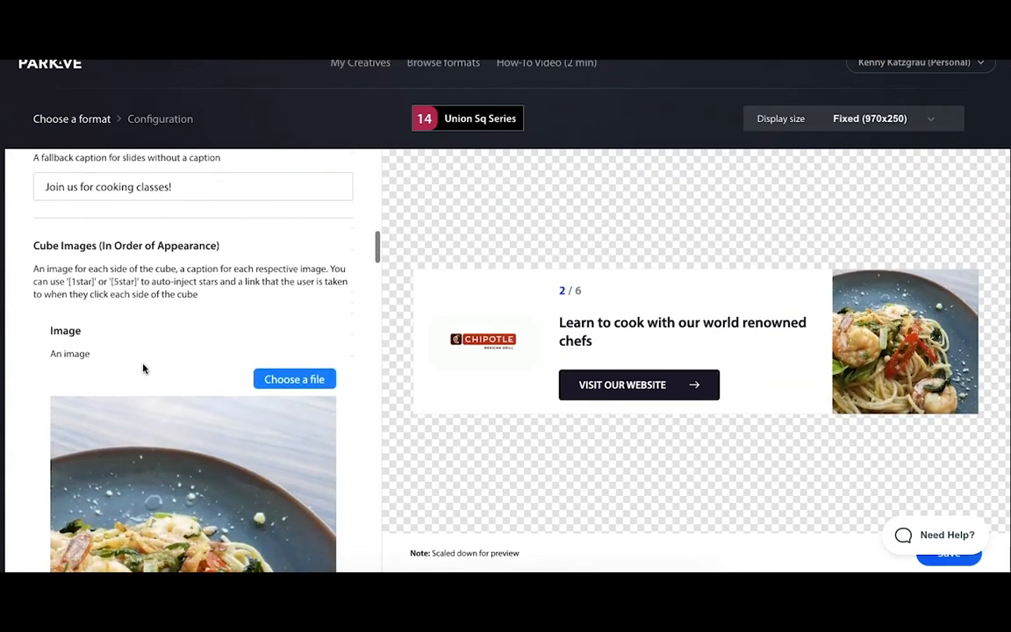
pyautogui.click(267, 289)
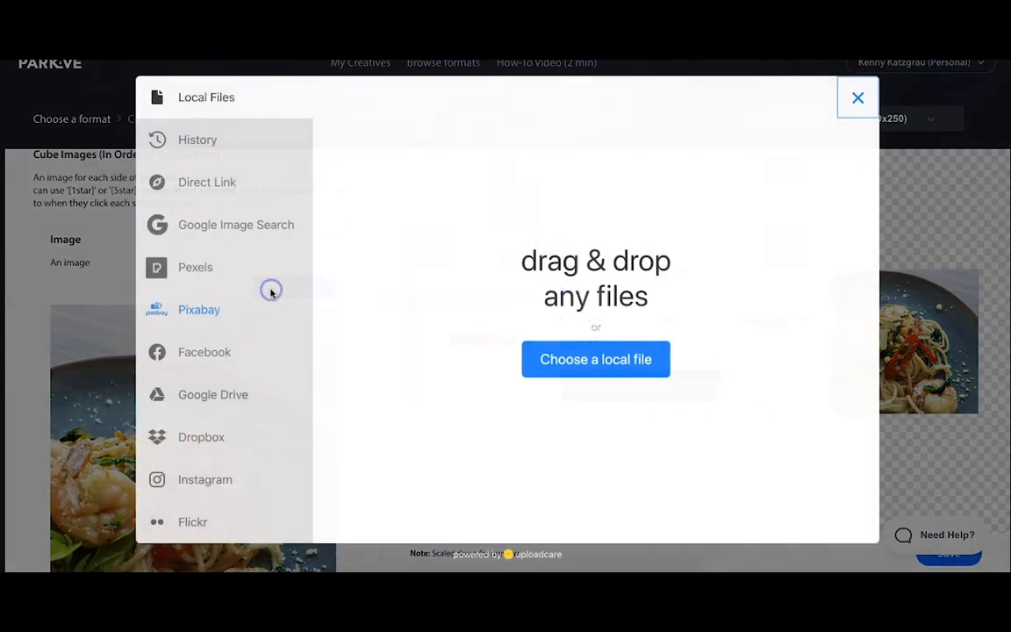
pyautogui.click(216, 230)
pyautogui.click(505, 110)
pyautogui.press('BackSpace')
pyautogui.press('BackSpace')
pyautogui.press('BackSpace')
pyautogui.press('BackSpace')
pyautogui.press('BackSpace')
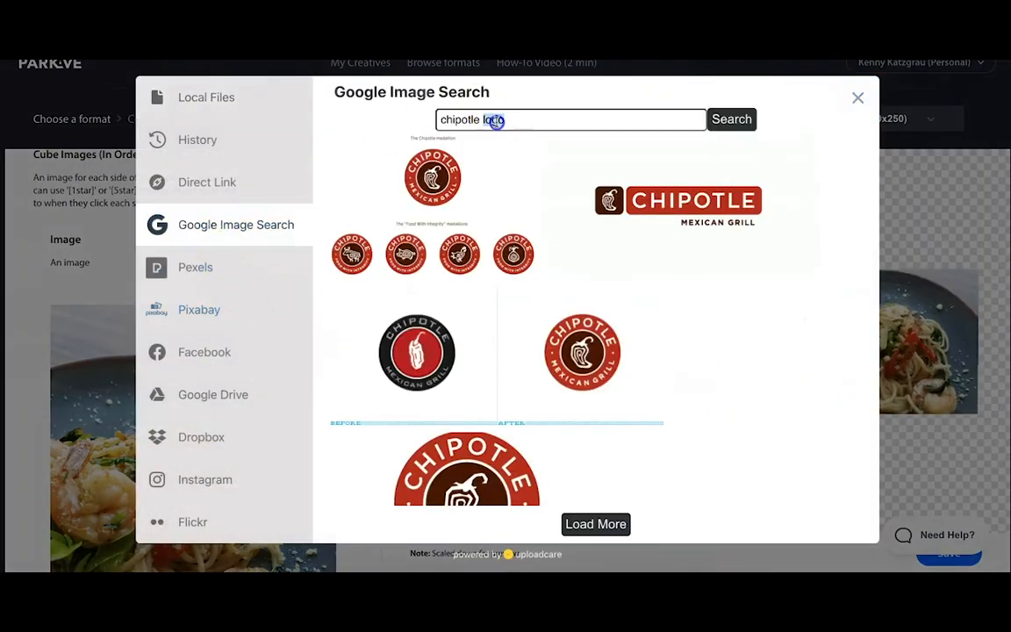
pyautogui.click(604, 128)
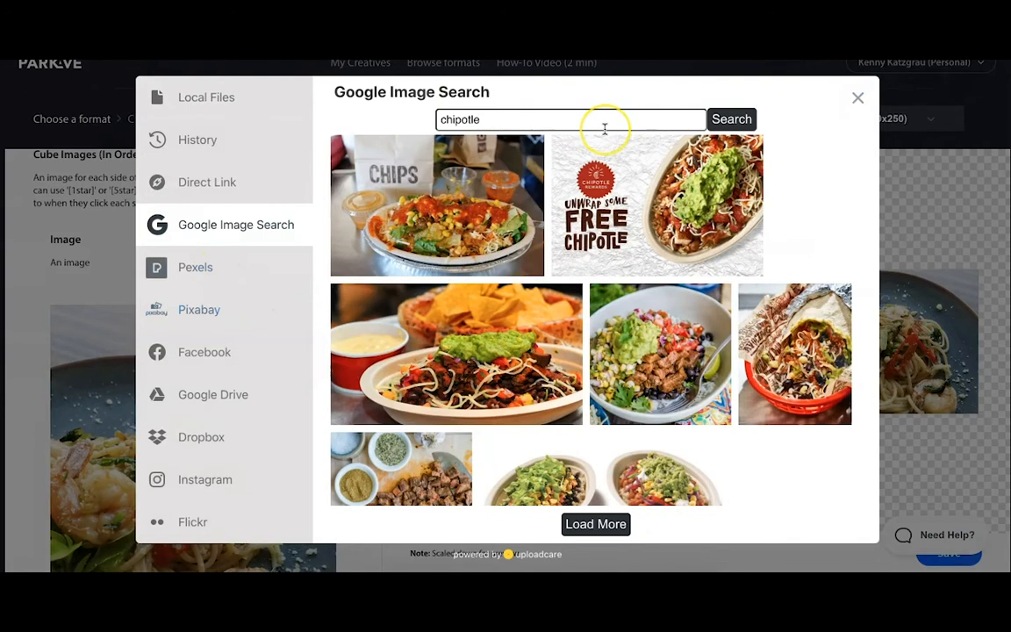
pyautogui.click(621, 321)
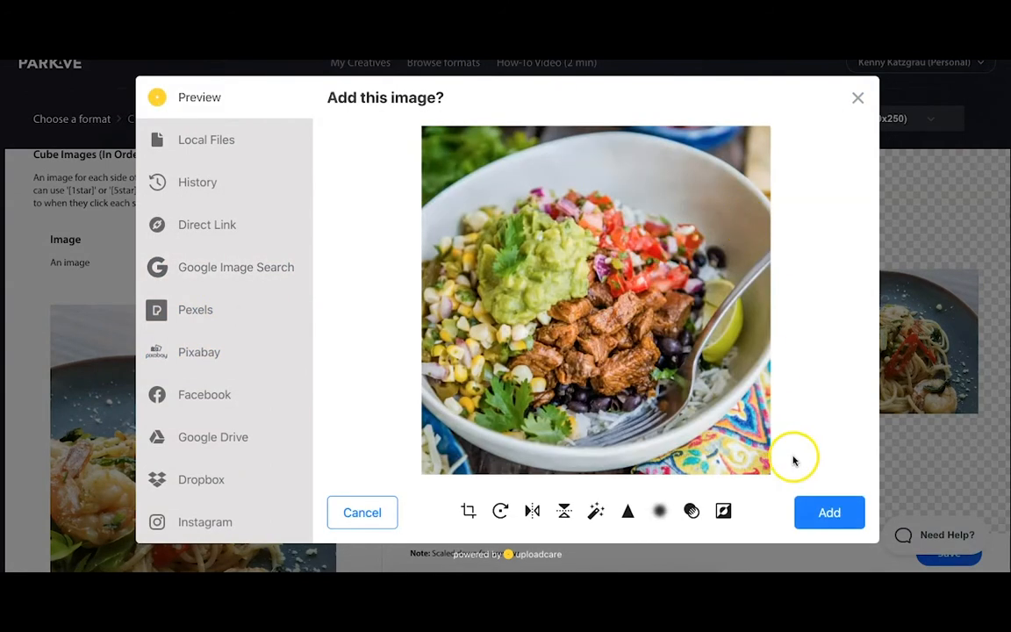
pyautogui.click(816, 509)
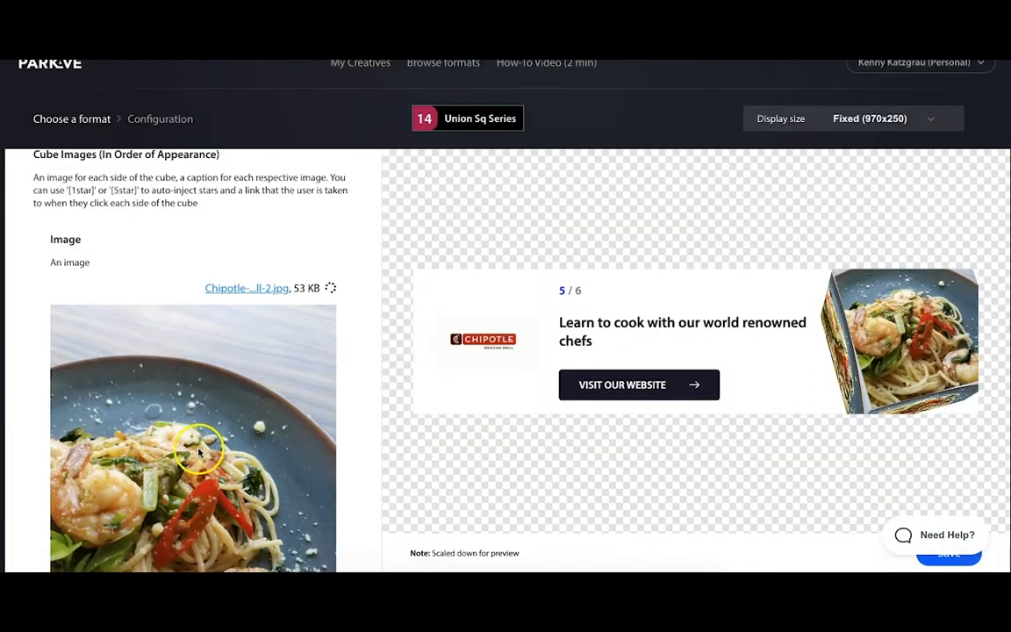
# Replace the second cube image with the guacamole burrito bowl and tortilla chips photo from the Google image search for "chipotle".
pyautogui.scroll(-3, 198, 453)
pyautogui.scroll(-3, 198, 453)
pyautogui.click(272, 447)
pyautogui.click(250, 227)
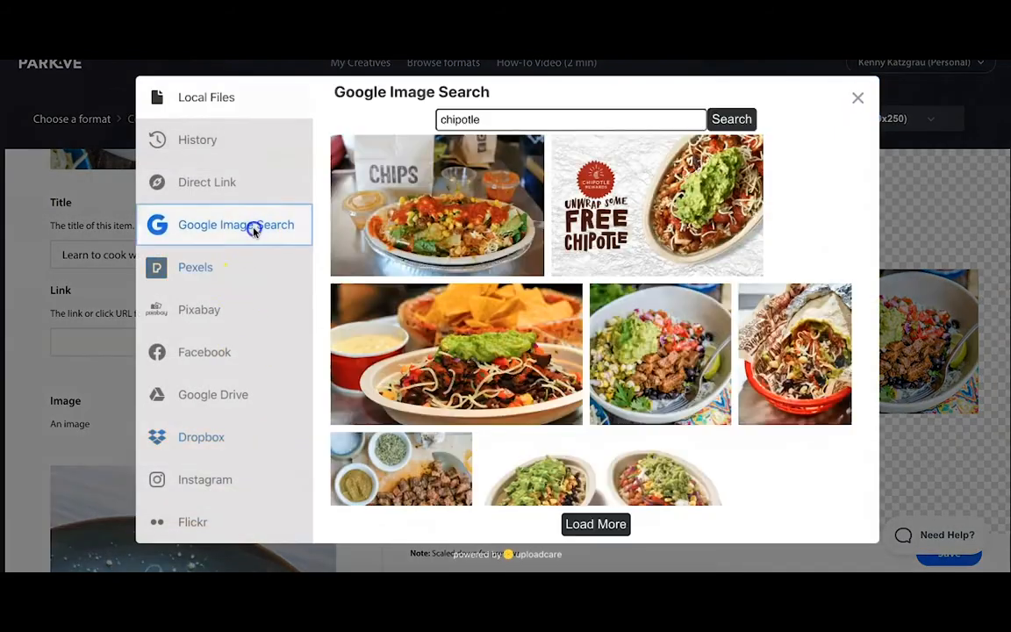
pyautogui.scroll(-1, 570, 378)
pyautogui.click(575, 387)
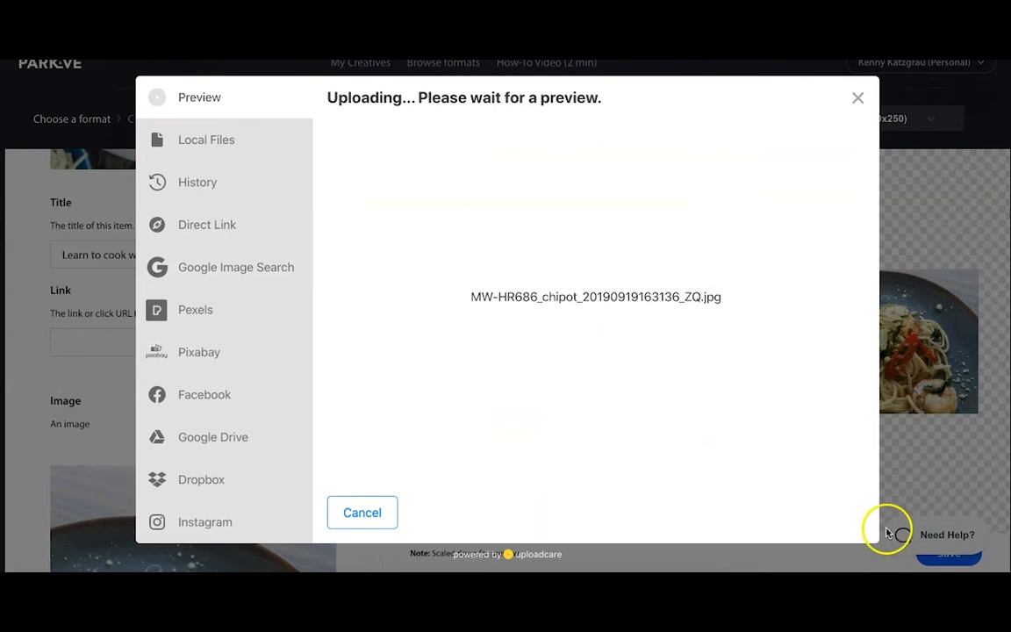
pyautogui.click(817, 514)
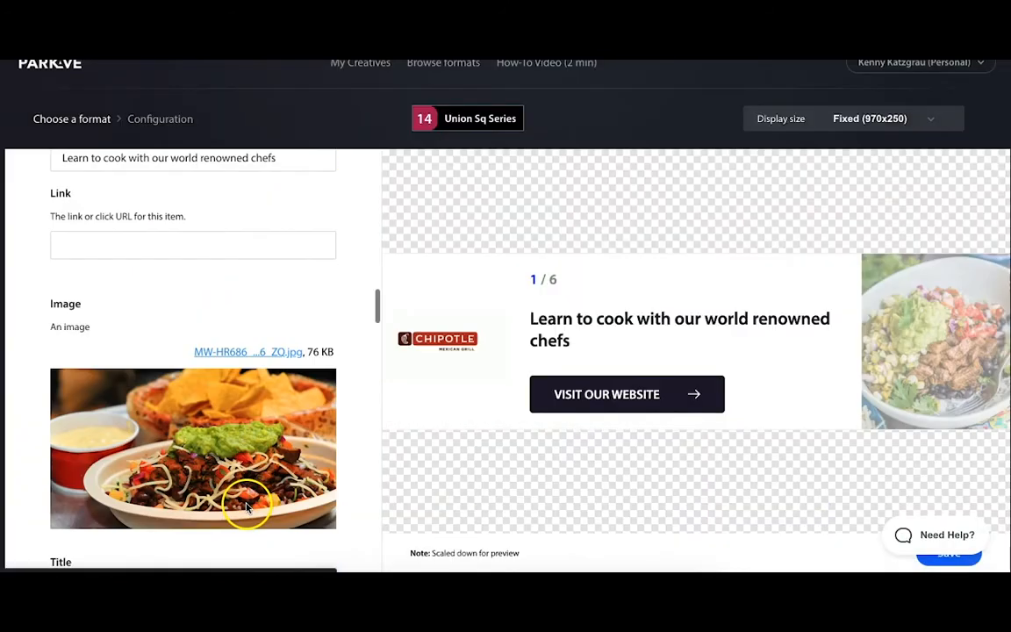
# Replace the third cube image with the brick Chipotle restaurant building photo from the "chipotle" Google image results.
pyautogui.scroll(-2, 230, 417)
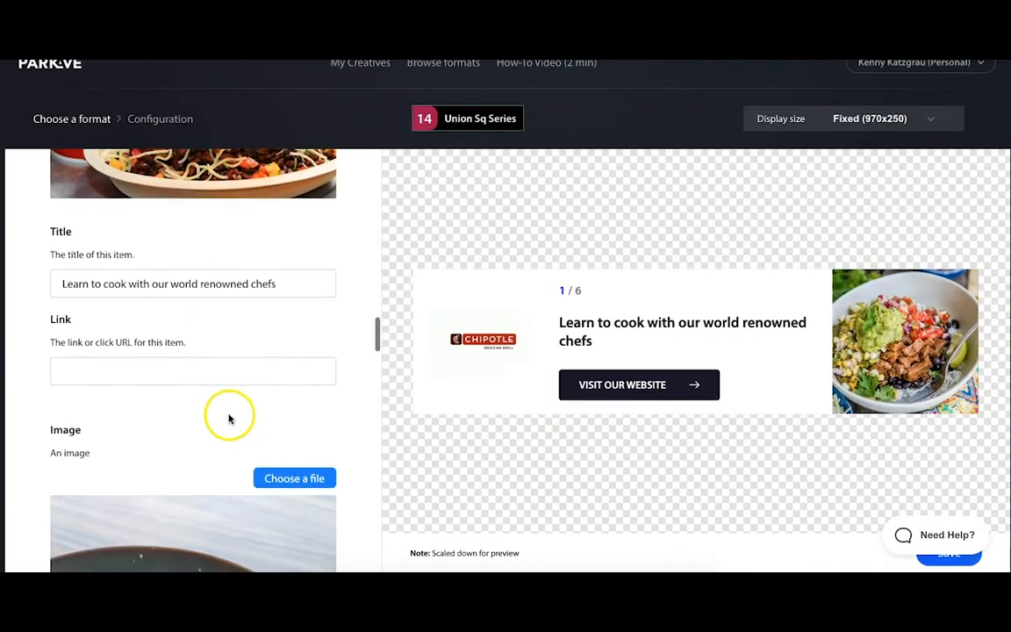
pyautogui.click(270, 487)
pyautogui.click(256, 228)
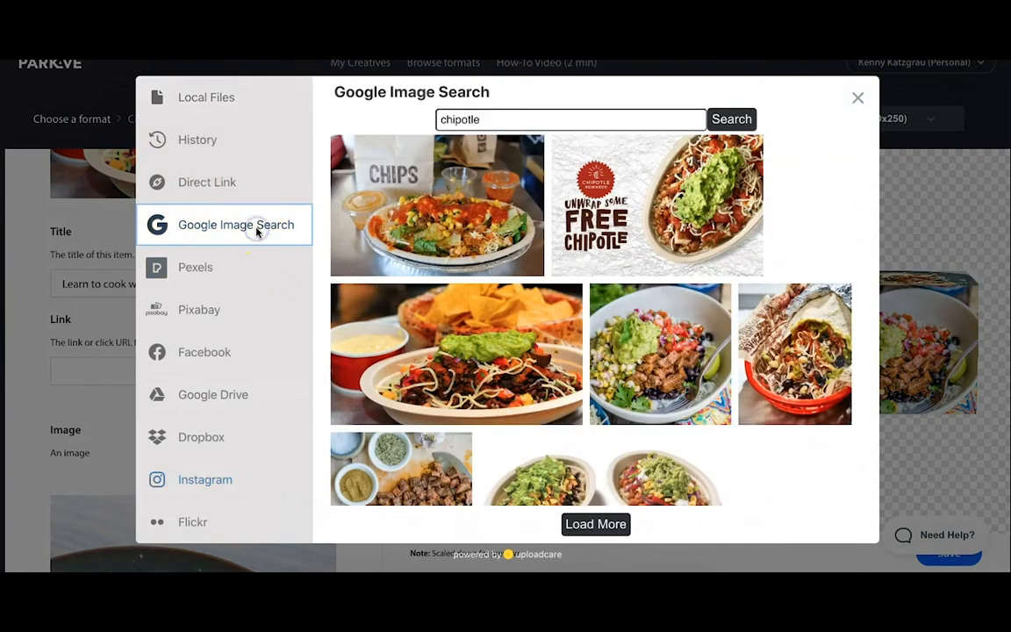
pyautogui.scroll(-1, 603, 267)
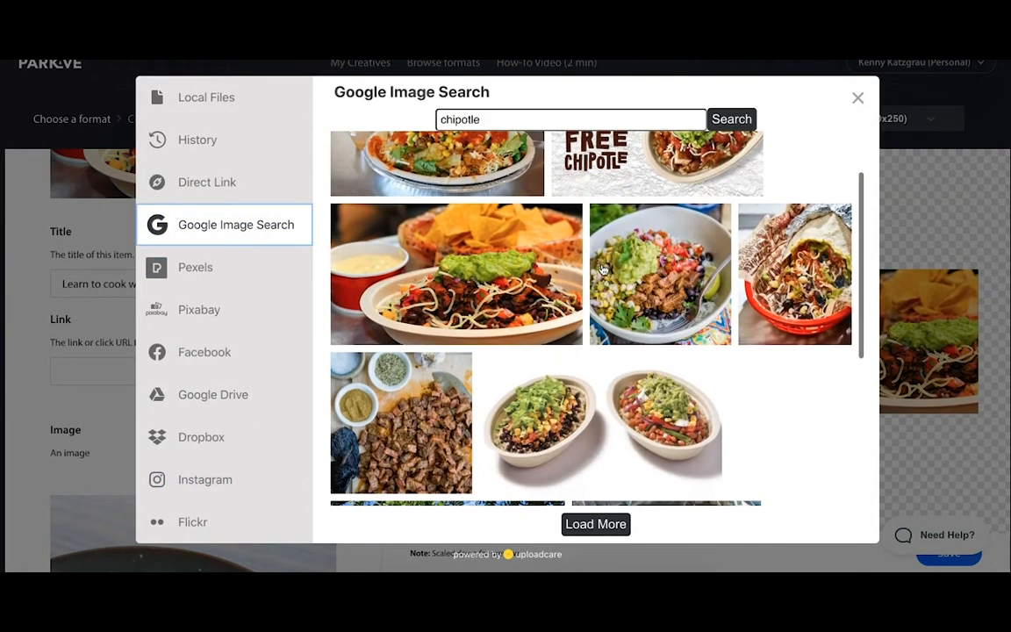
pyautogui.scroll(-1, 603, 267)
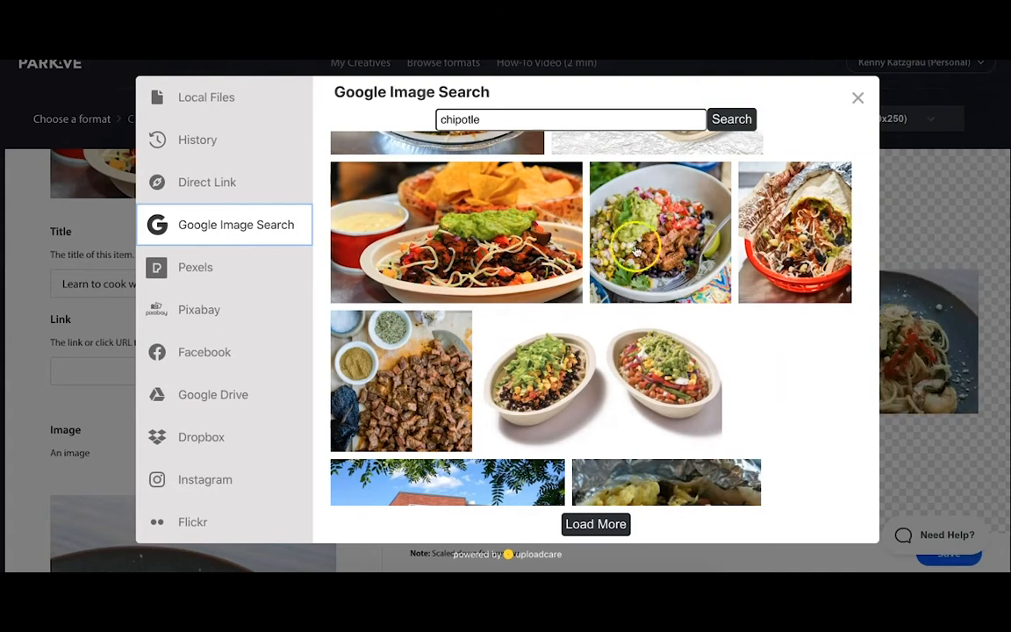
pyautogui.scroll(-1, 638, 401)
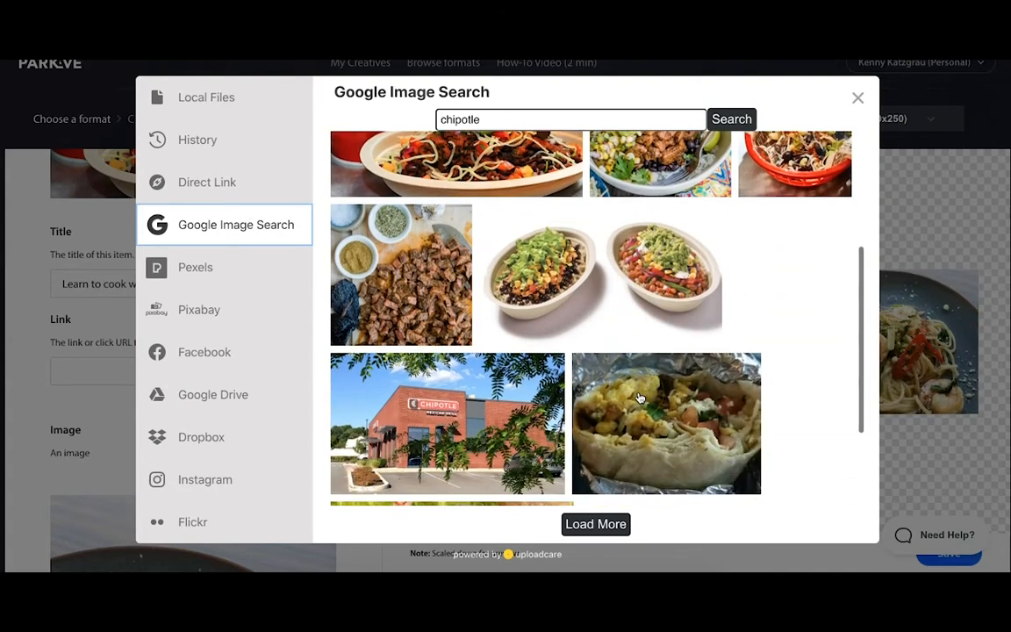
pyautogui.click(485, 427)
pyautogui.click(828, 512)
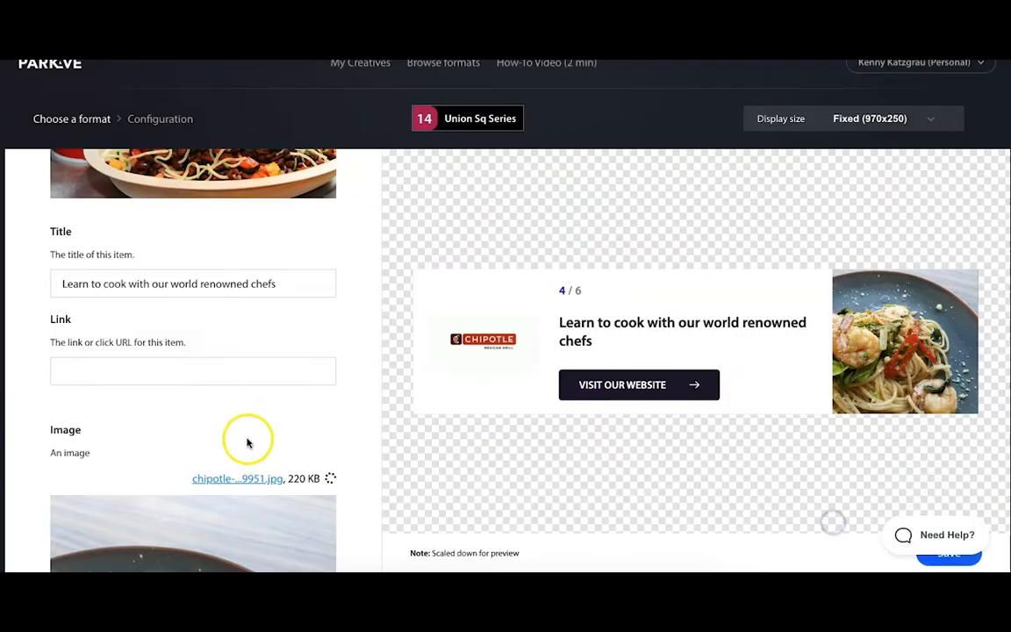
# Replace the fourth cube image with the Google search photo of the salsa-topped bowl beside the CHIPS bag.
pyautogui.scroll(-3, 248, 442)
pyautogui.scroll(-1, 249, 442)
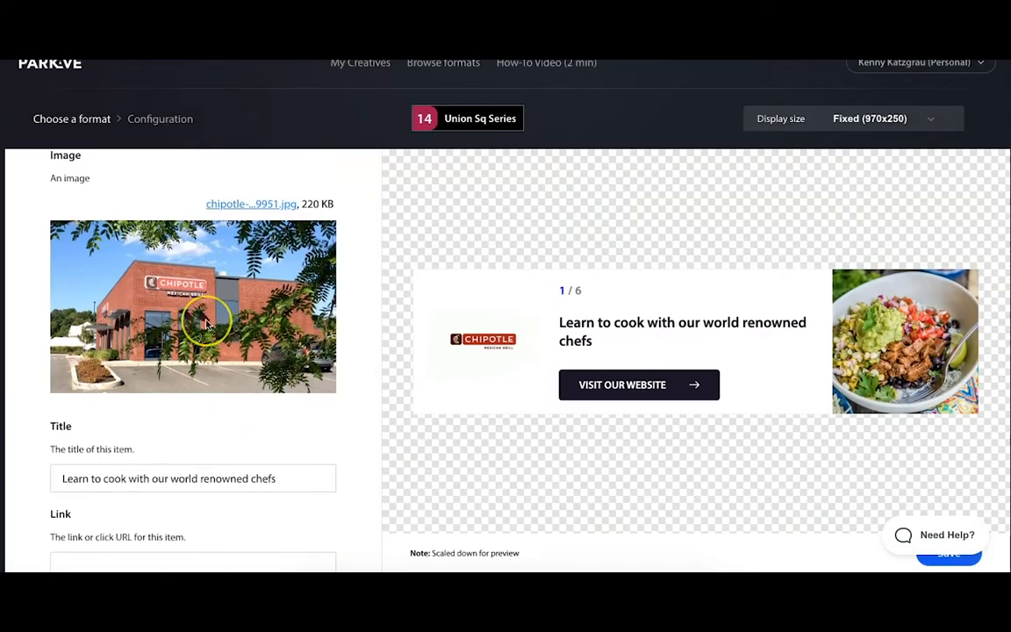
pyautogui.scroll(-4, 207, 322)
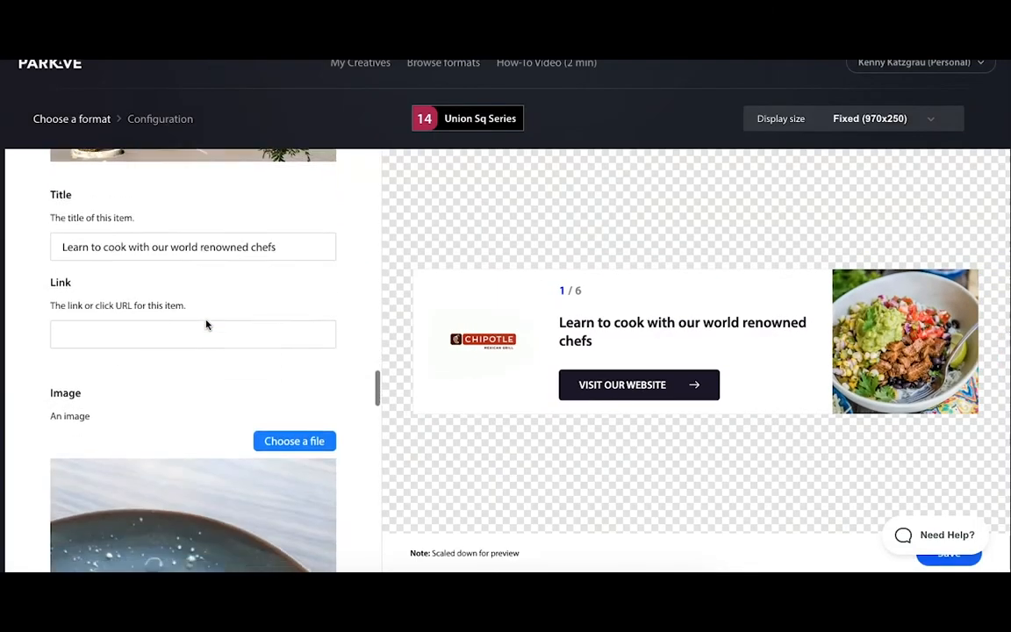
pyautogui.click(272, 415)
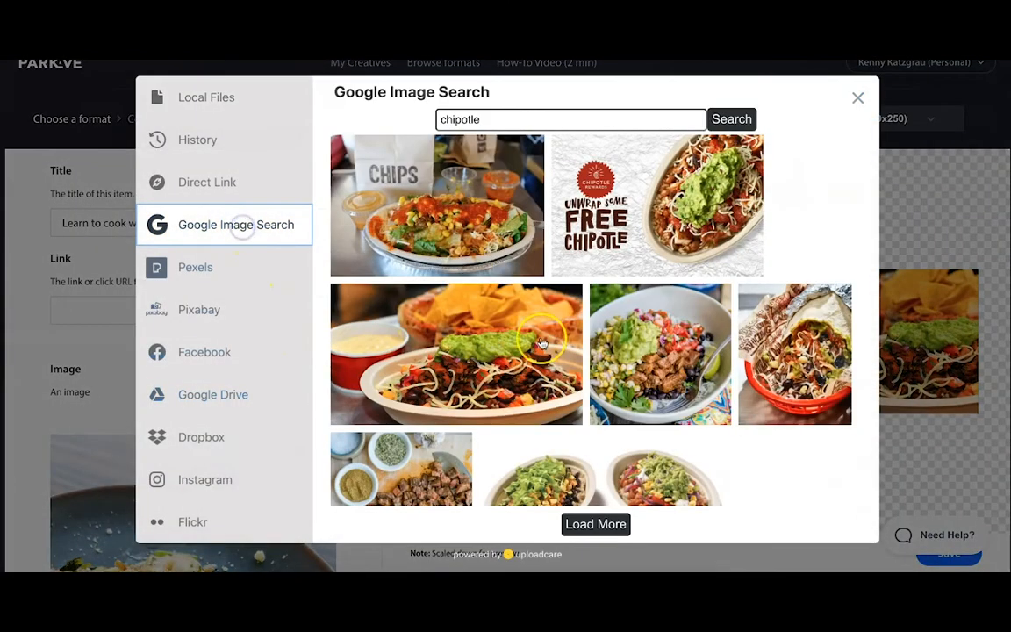
pyautogui.scroll(-2, 541, 342)
pyautogui.scroll(-5, 542, 342)
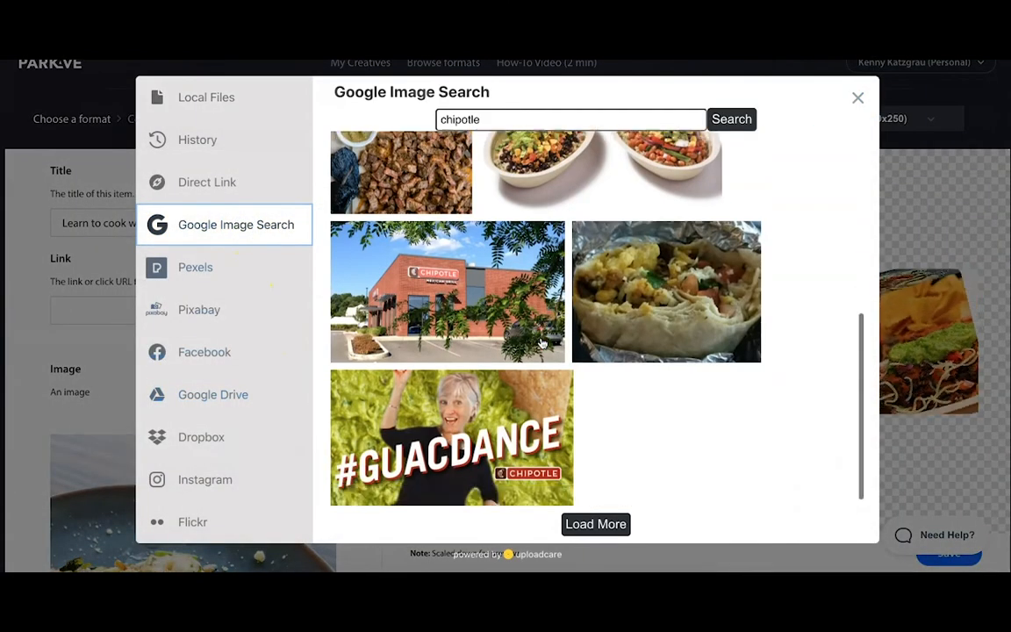
pyautogui.scroll(5, 541, 342)
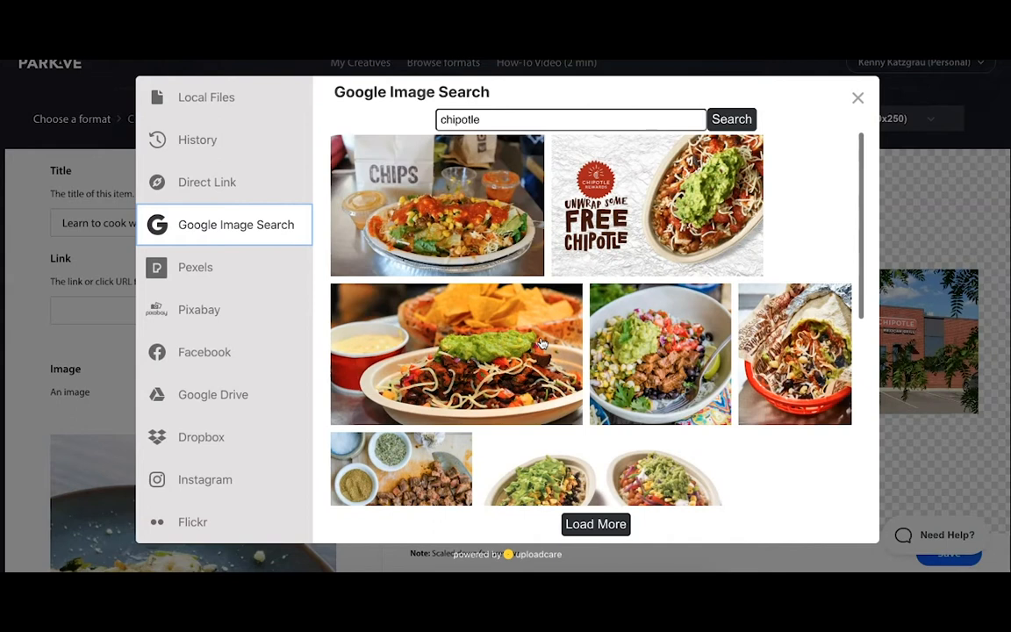
pyautogui.click(409, 206)
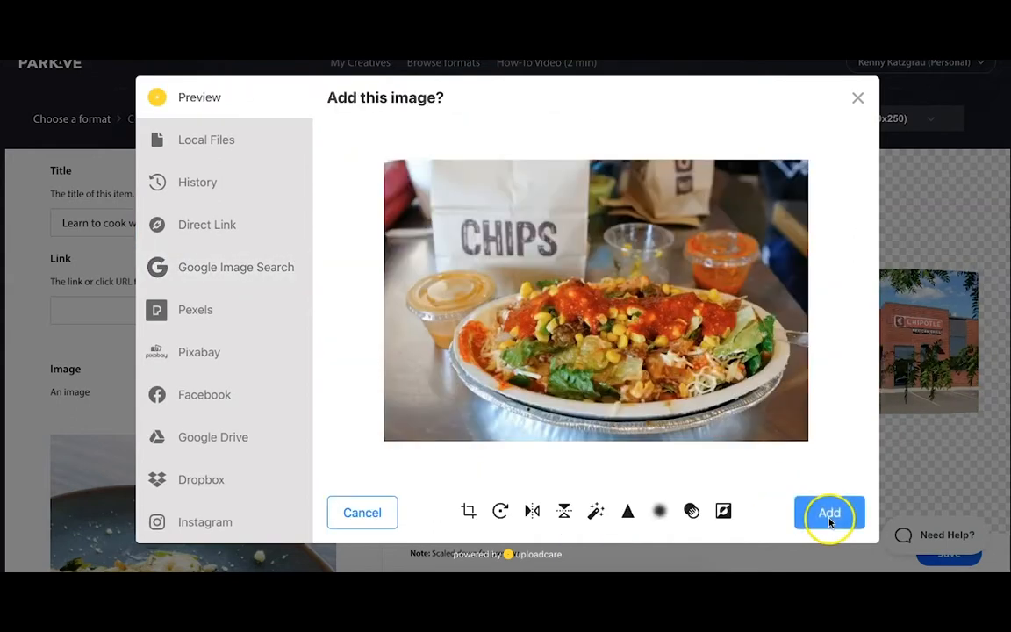
pyautogui.click(830, 513)
# Replace the fifth cube image with the Google search photo of the foil-wrapped burrito in a red basket.
pyautogui.scroll(-5, 233, 481)
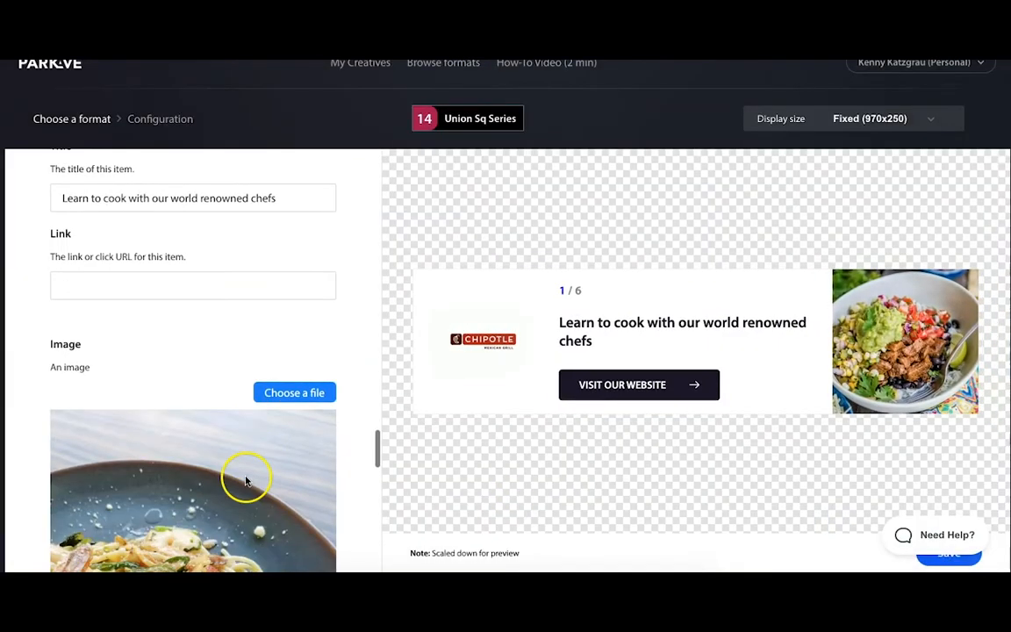
pyautogui.click(279, 397)
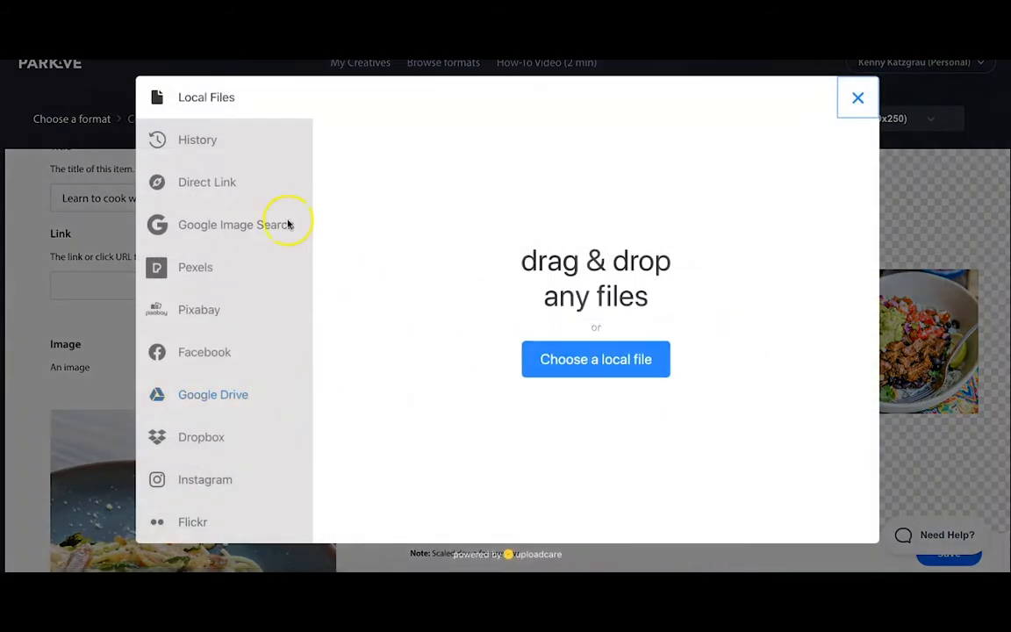
pyautogui.click(270, 227)
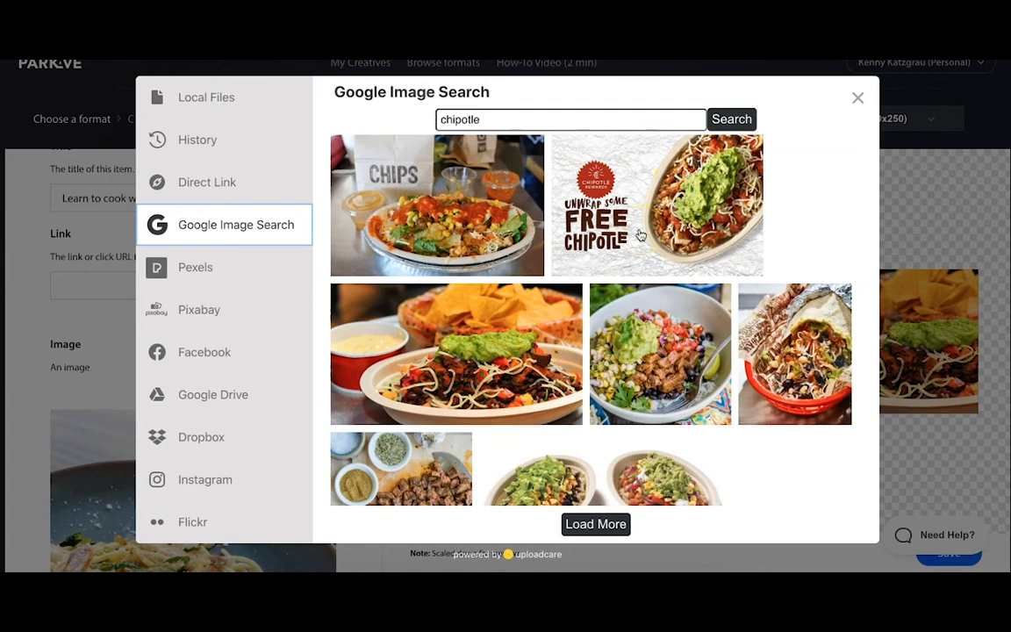
pyautogui.click(791, 358)
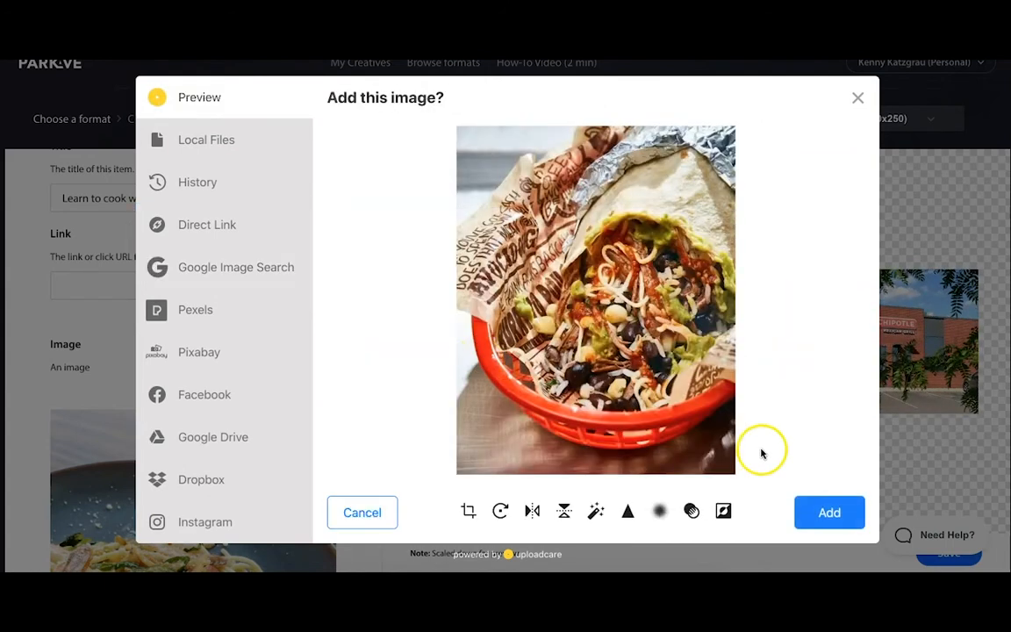
pyautogui.click(821, 514)
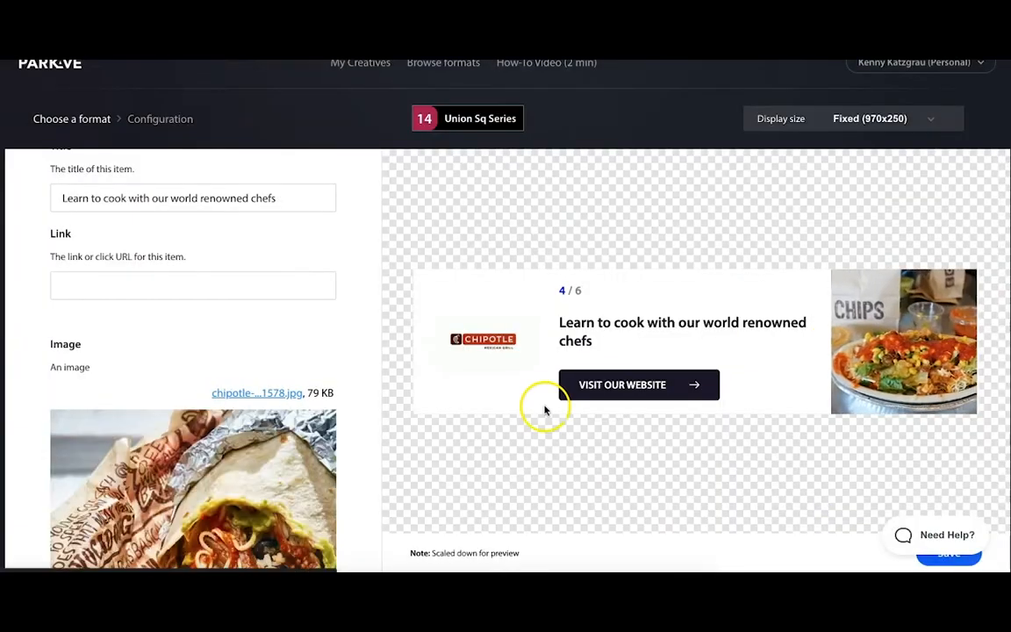
# Replace the sixth cube image with the two-bowl photo from Google image search, cropped 1:1 to the lettuce-topped bowl.
pyautogui.scroll(-6, 292, 450)
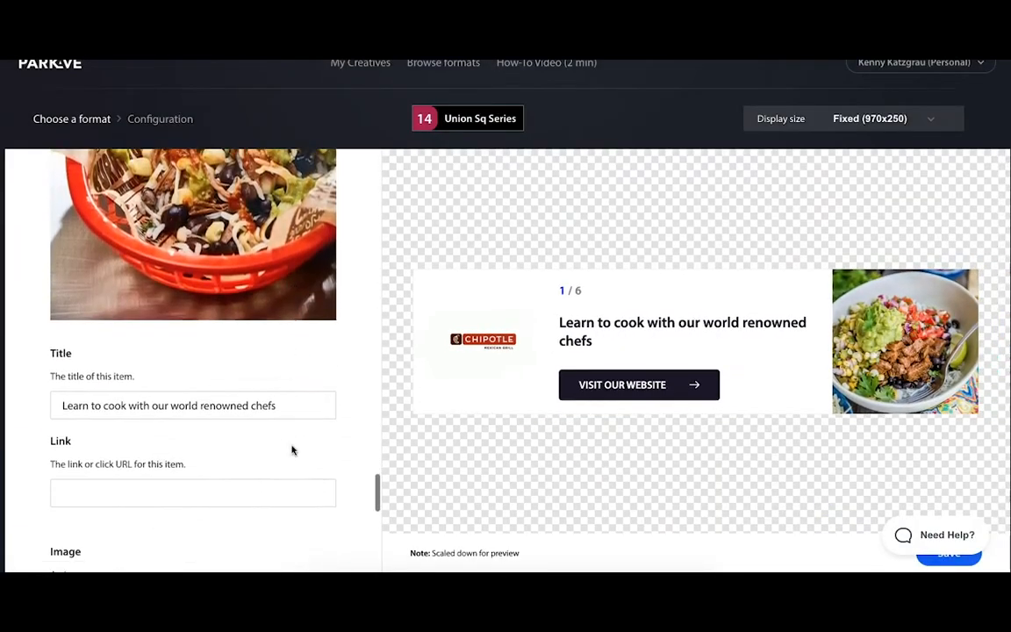
pyautogui.scroll(-4, 292, 449)
pyautogui.click(275, 264)
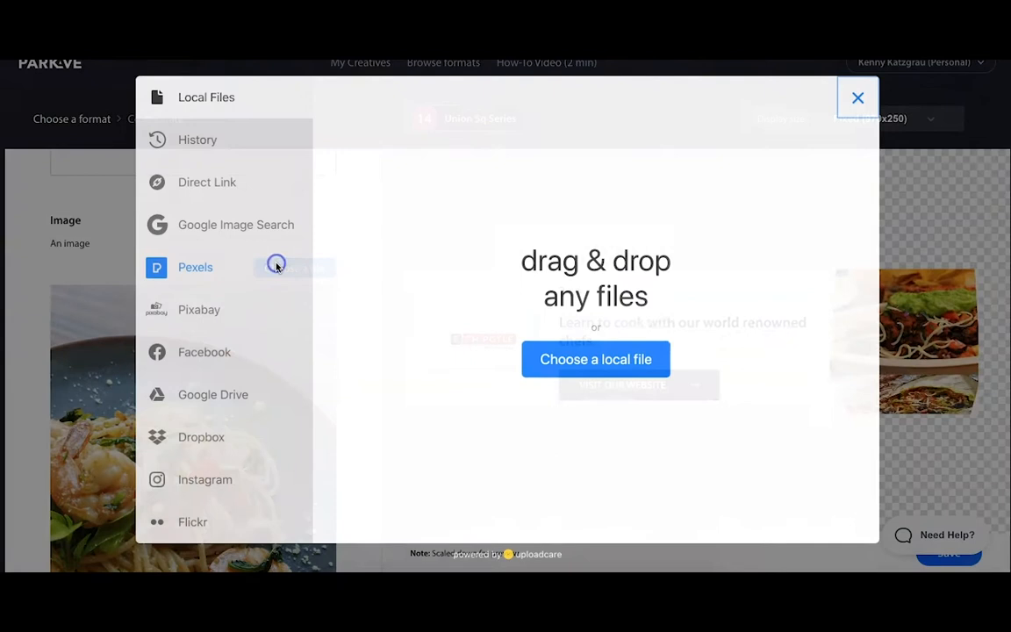
pyautogui.scroll(-5, 503, 325)
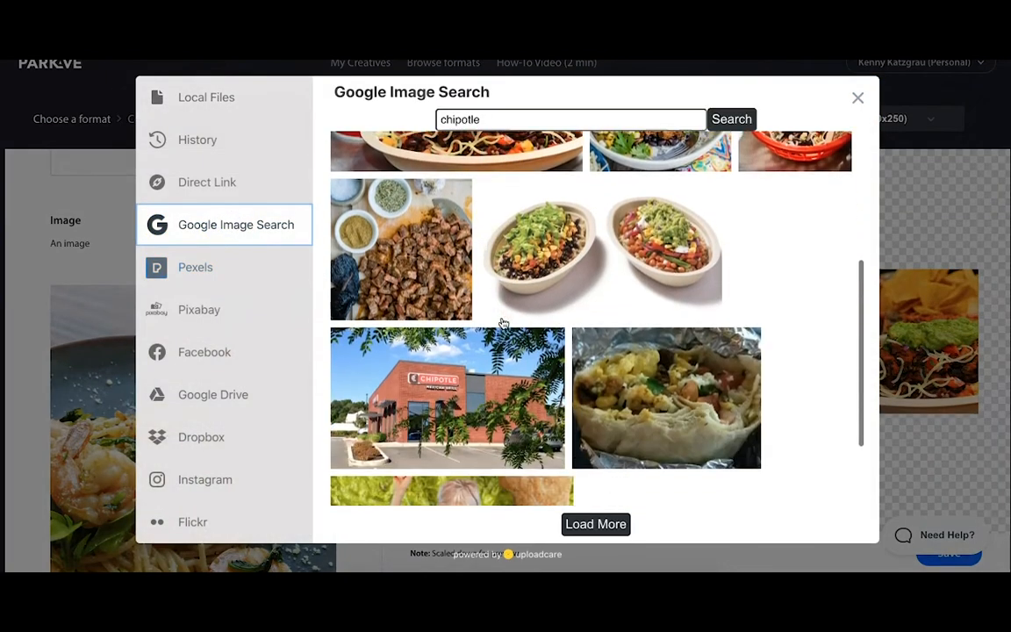
pyautogui.click(503, 325)
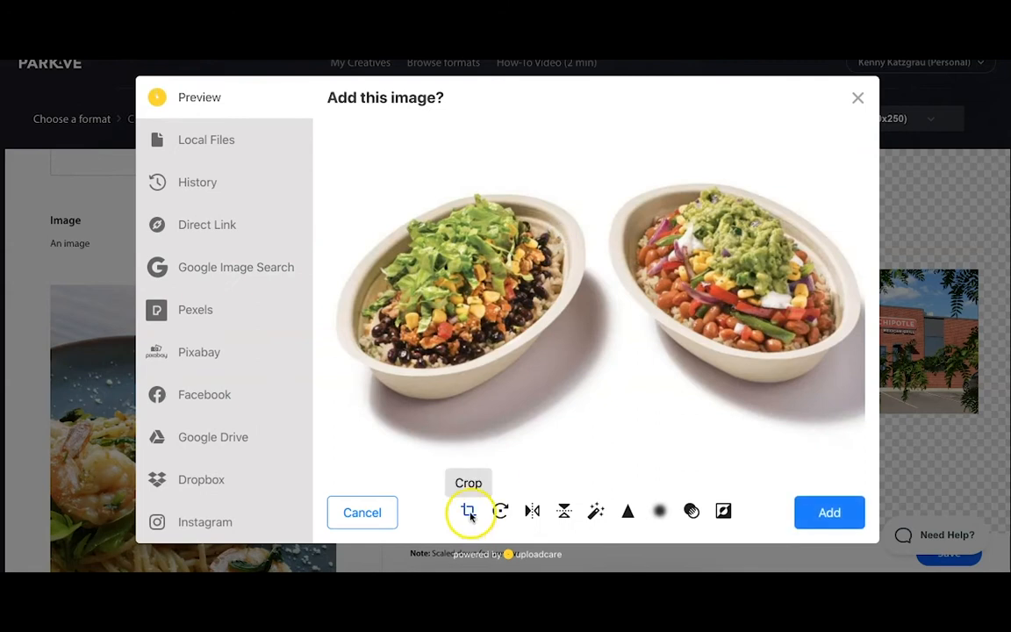
pyautogui.click(469, 514)
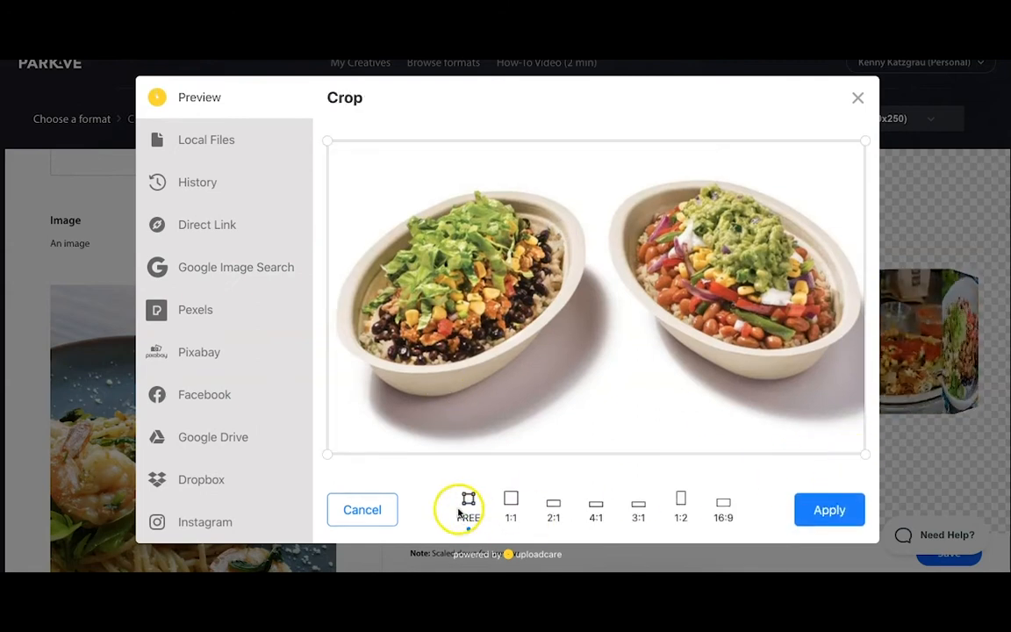
pyautogui.click(510, 502)
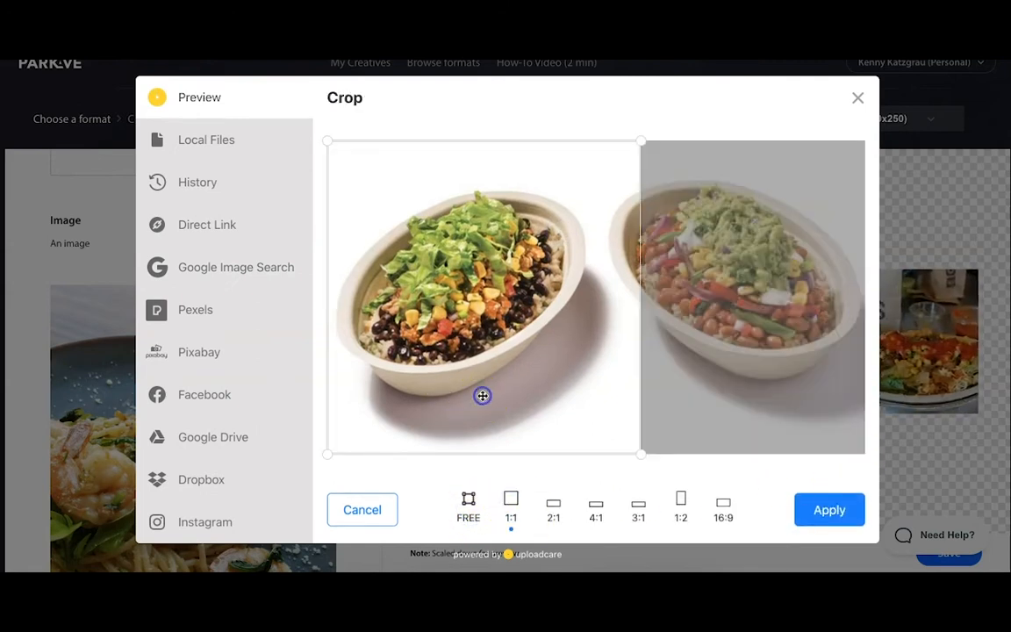
pyautogui.click(817, 510)
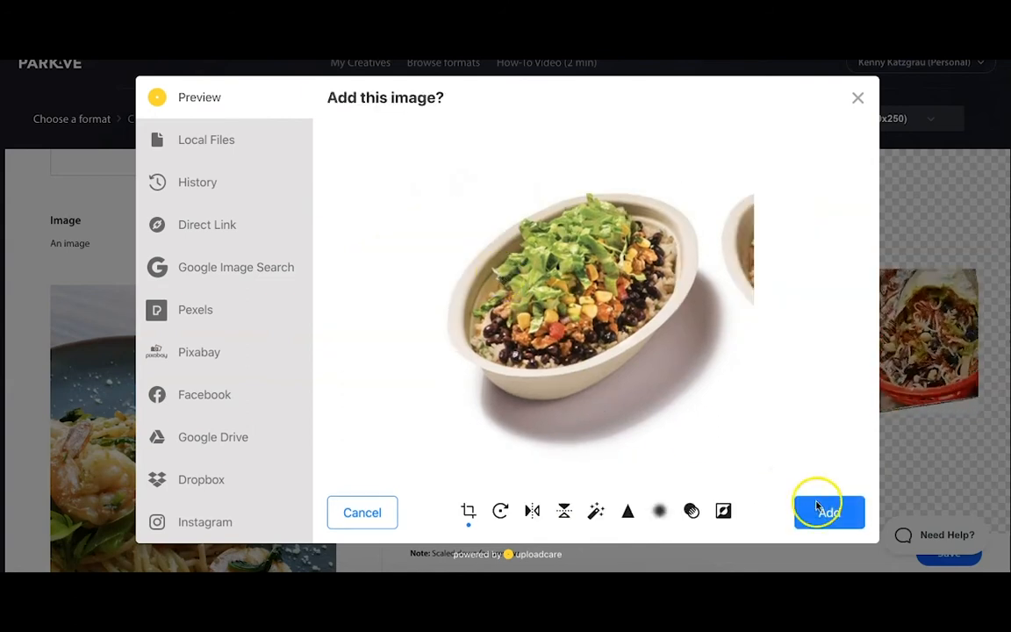
pyautogui.click(817, 508)
pyautogui.click(543, 386)
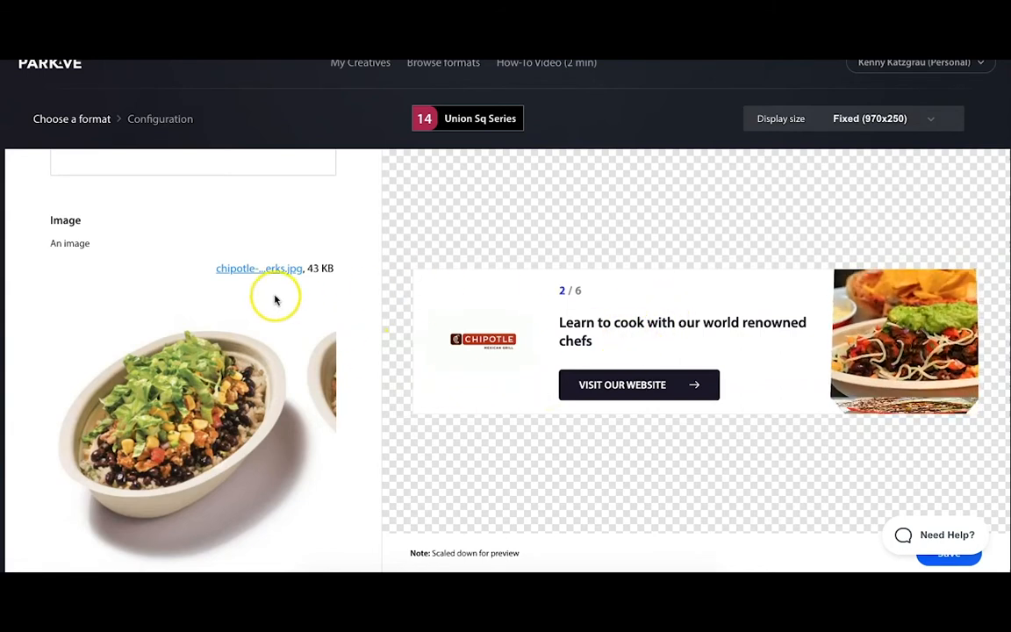
# Save the ad with its six new cube images.
pyautogui.scroll(-5, 276, 300)
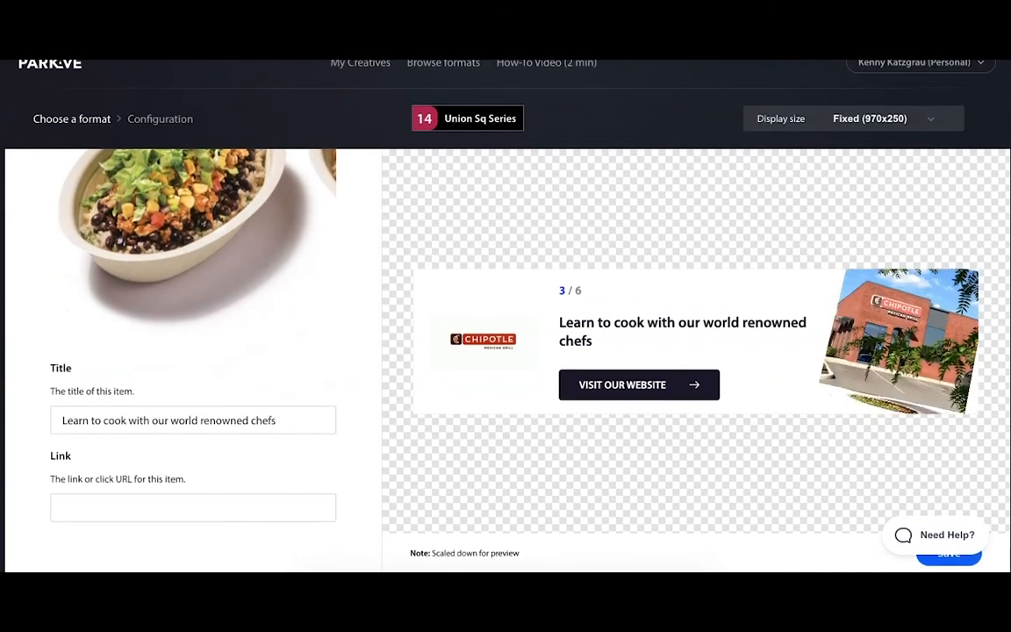
pyautogui.click(948, 560)
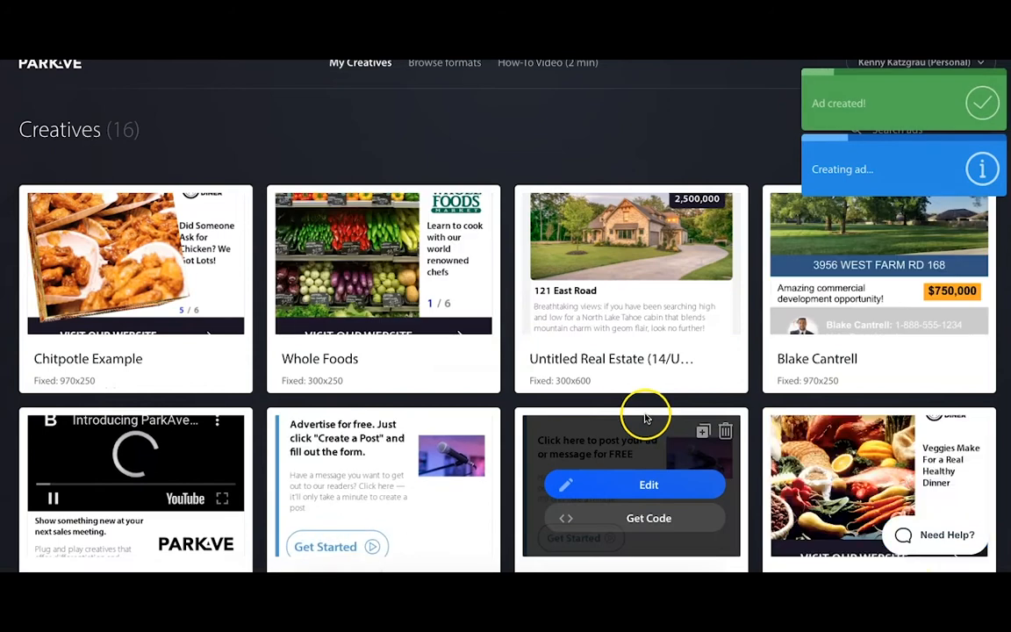
# Open the export code of the Chitpotle Example creative, look through it, and view the ad's sizes on its client preview page.
pyautogui.moveTo(131, 256)
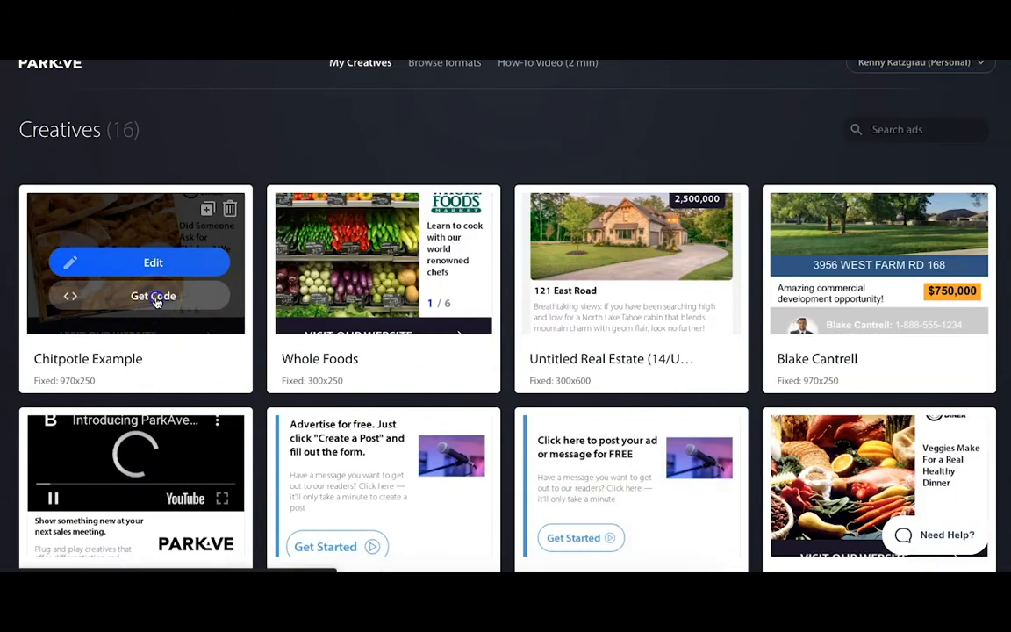
pyautogui.click(155, 300)
pyautogui.scroll(-5, 348, 253)
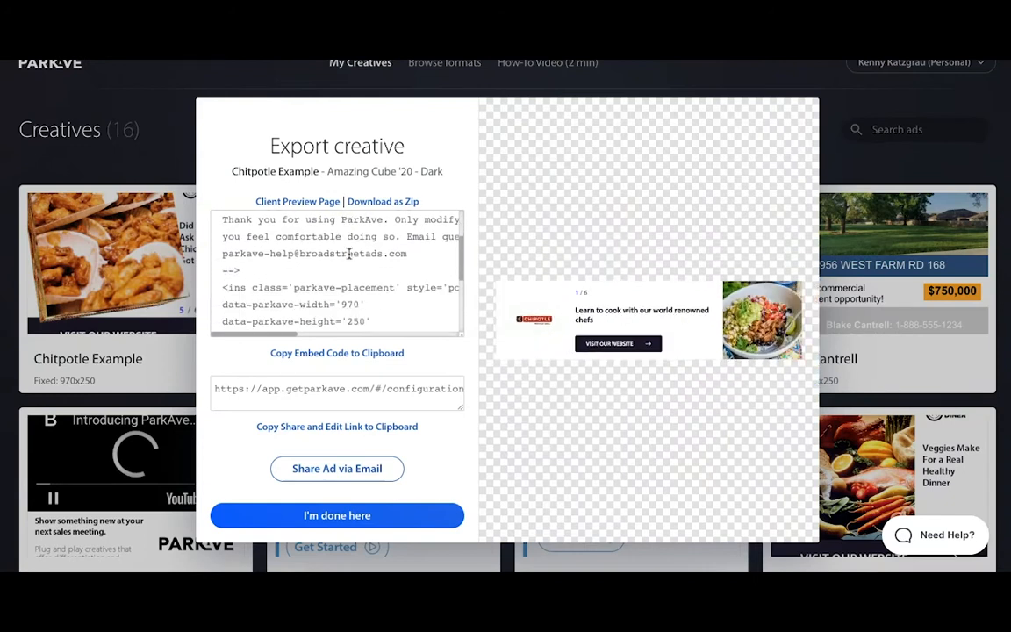
pyautogui.scroll(5, 348, 254)
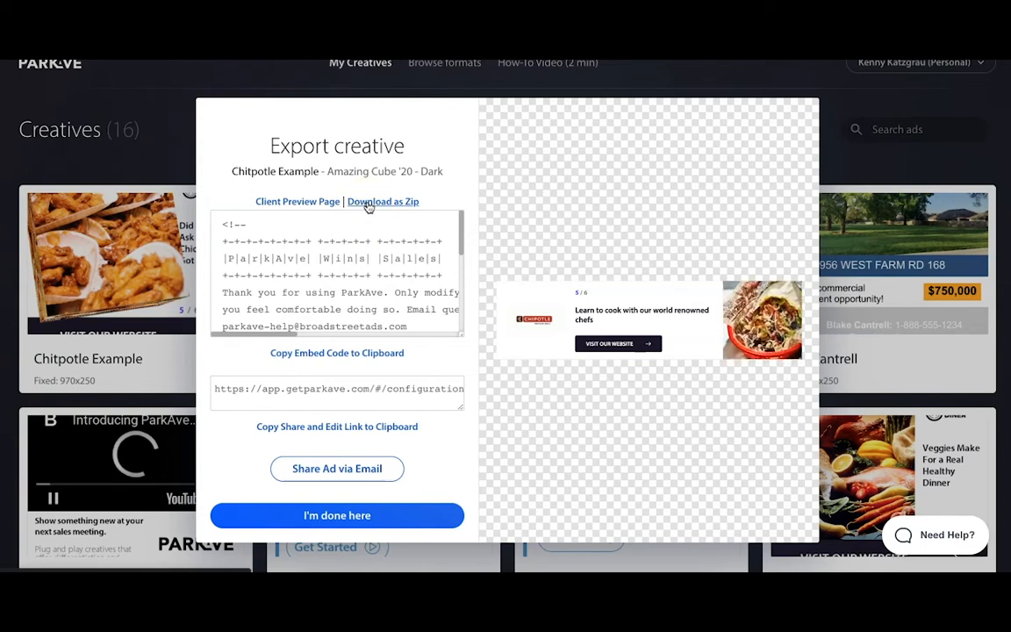
pyautogui.click(310, 203)
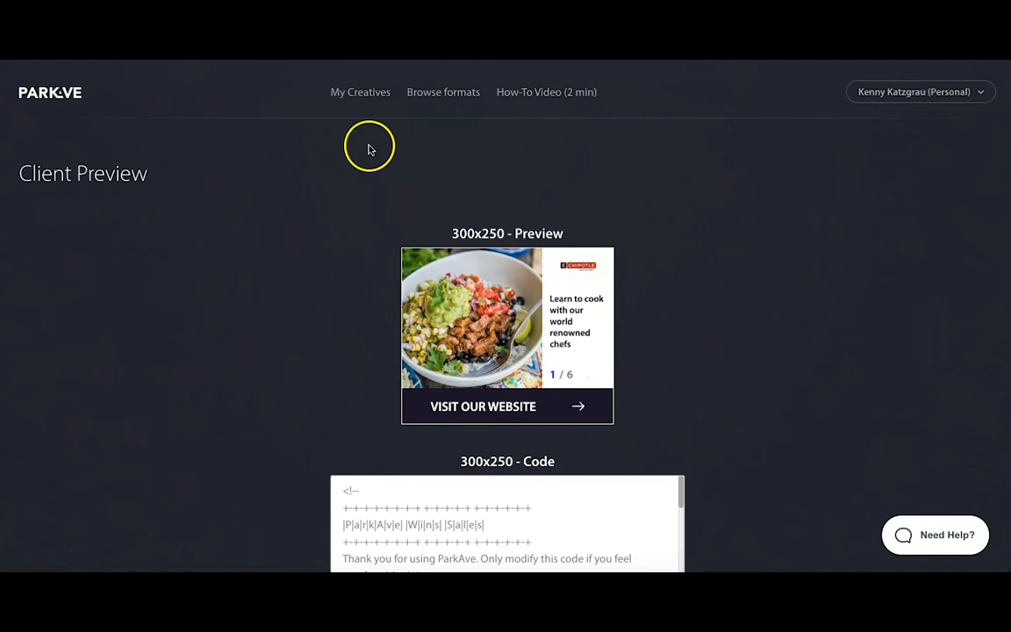
pyautogui.scroll(-5, 356, 235)
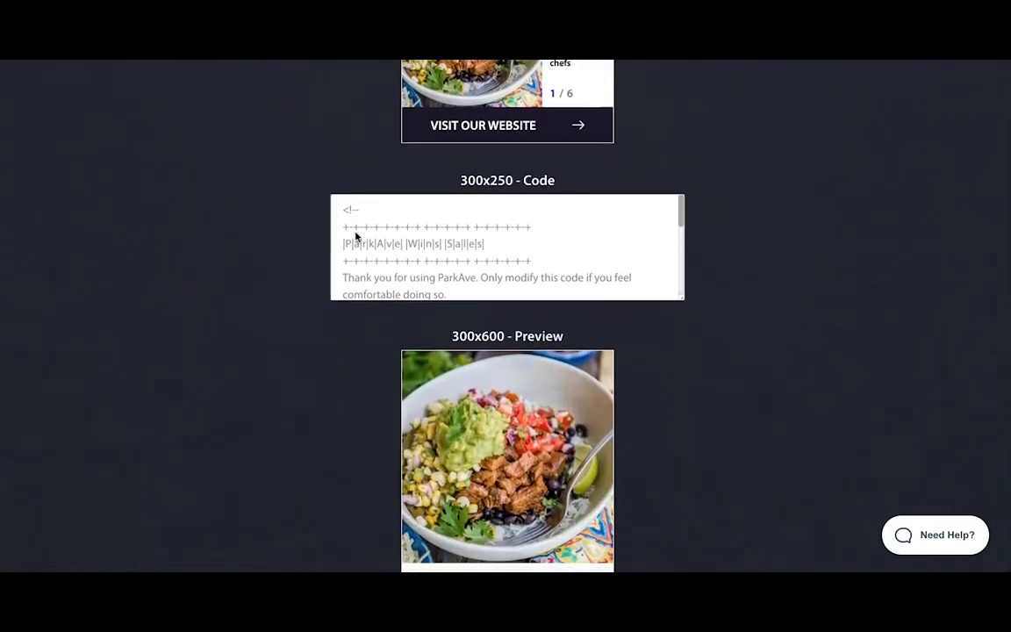
# Examine the 300x250, 300x600 and 728x90 previews and their code blocks on the client preview page.
pyautogui.scroll(-3, 351, 239)
pyautogui.scroll(-3, 290, 332)
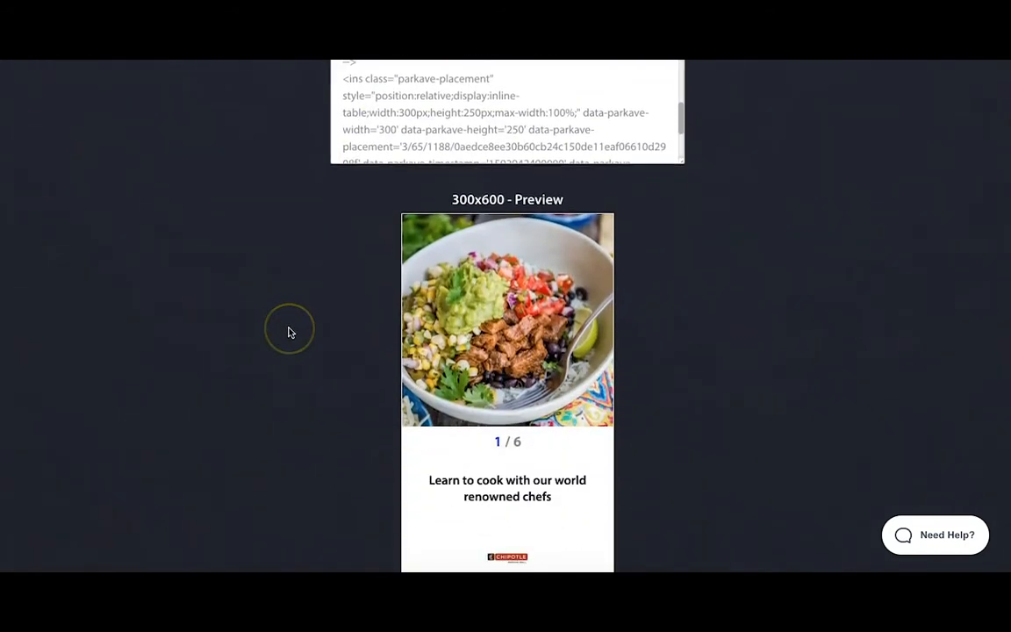
pyautogui.scroll(-6, 289, 331)
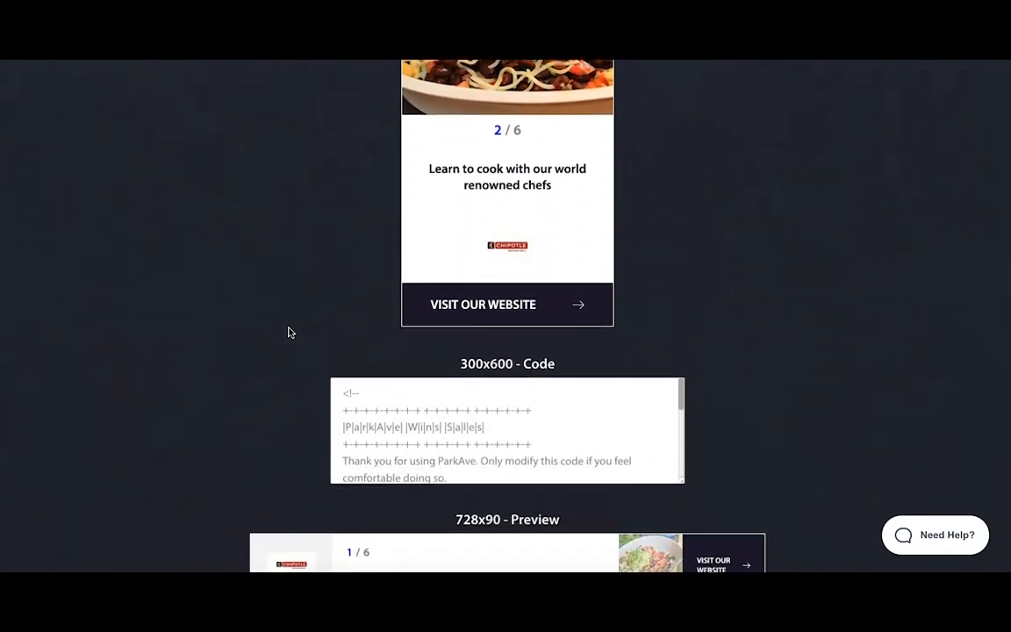
pyautogui.scroll(-2, 199, 338)
pyautogui.scroll(8, 198, 339)
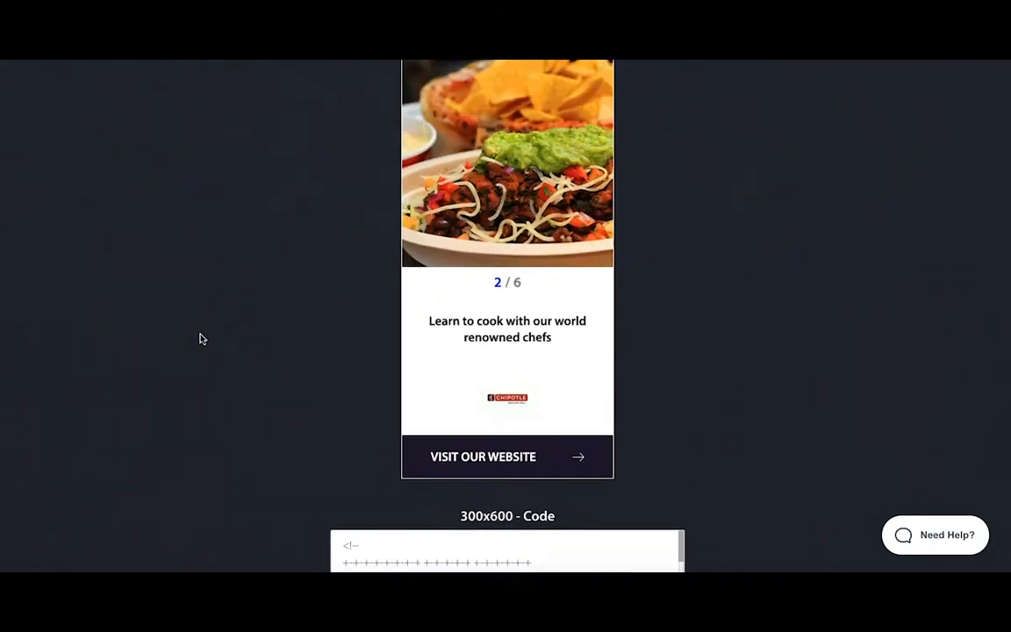
pyautogui.scroll(3, 265, 250)
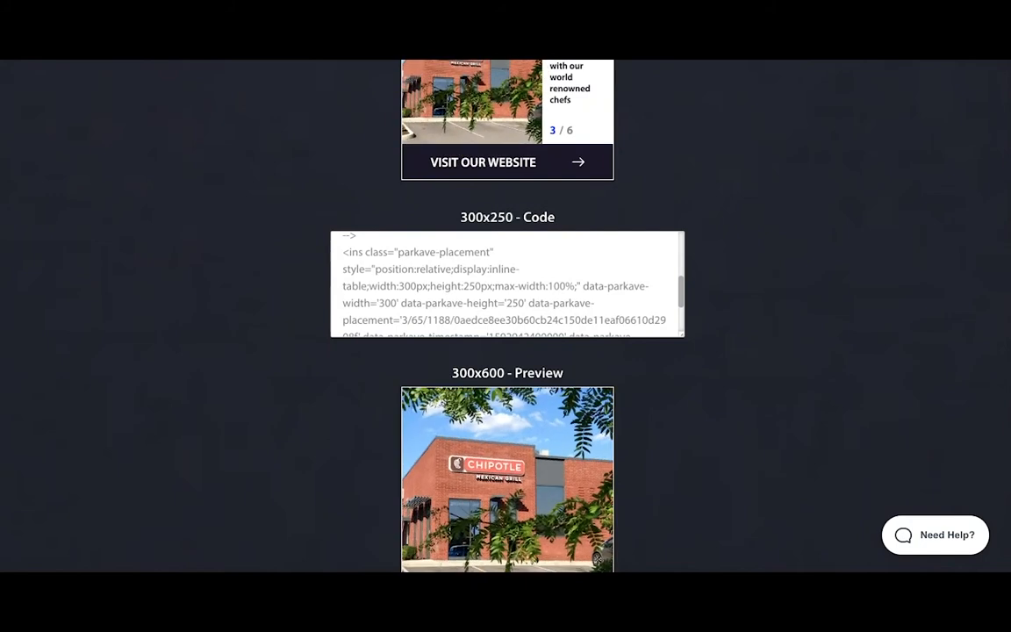
# Return to the creatives list, reopen the Chitpotle Example export options, copy the share and edit link, and finish the export.
pyautogui.click(72, 86)
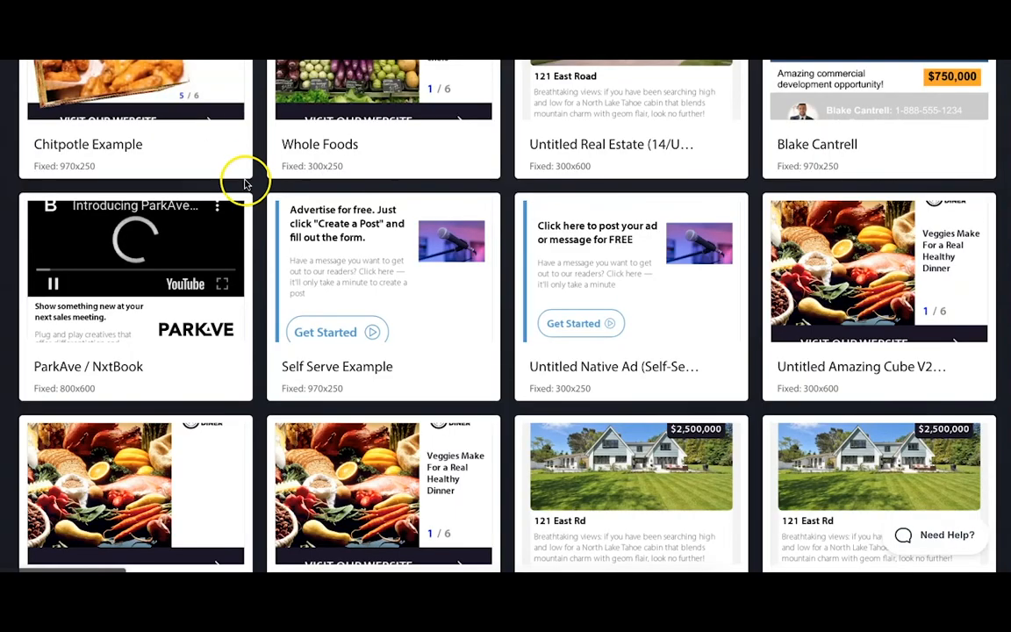
pyautogui.scroll(4, 241, 189)
pyautogui.click(145, 318)
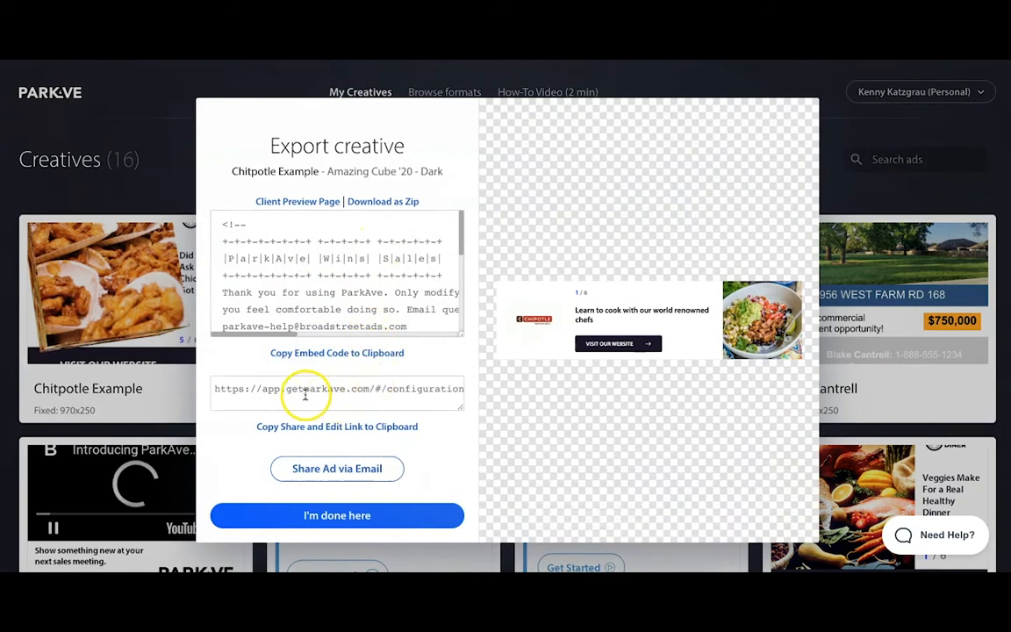
pyautogui.click(328, 426)
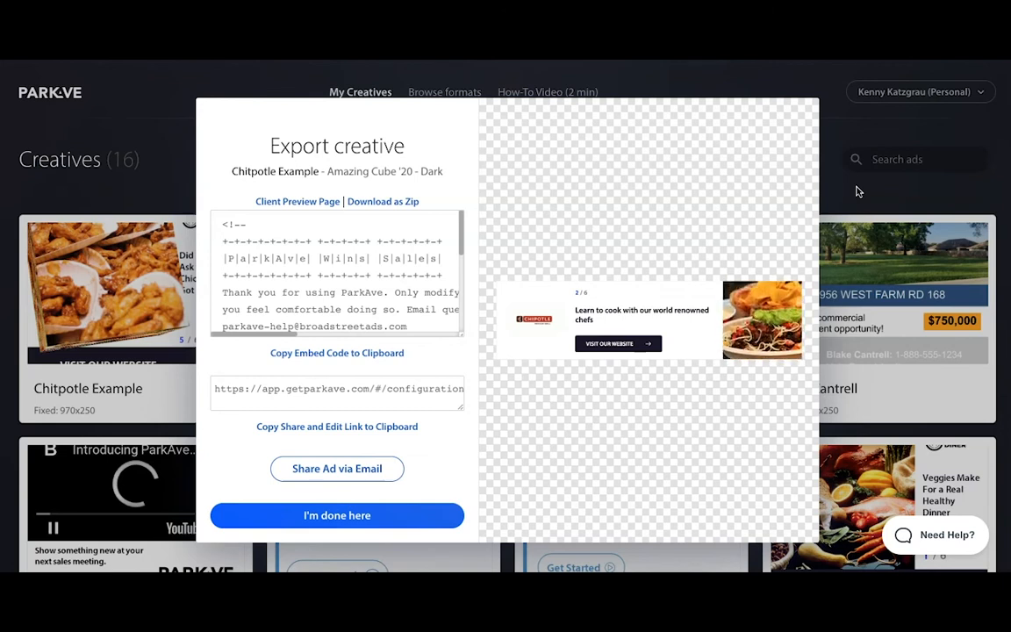
pyautogui.click(311, 521)
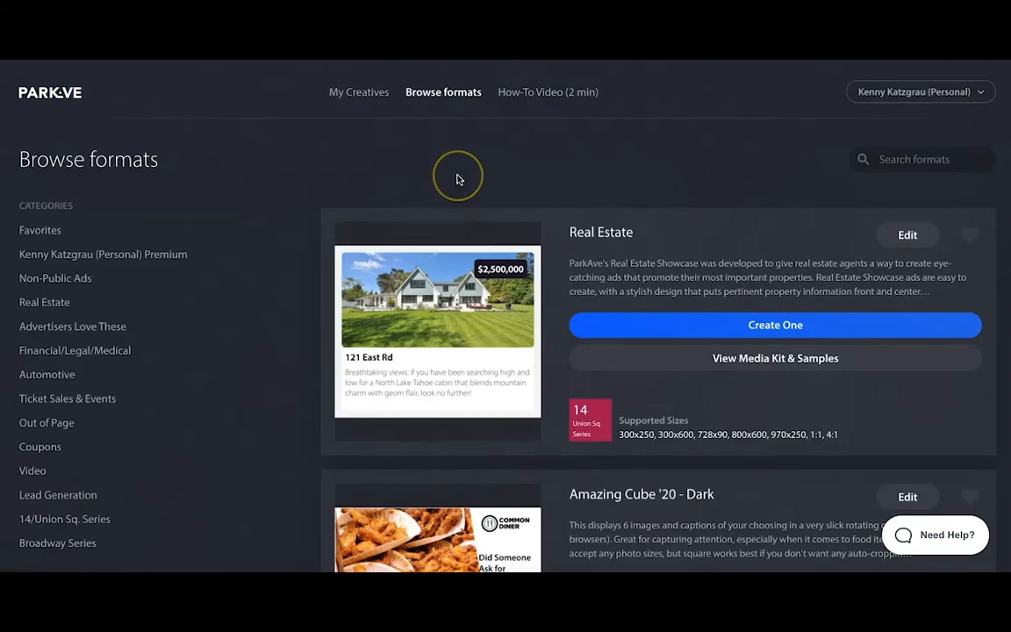
# Look through the list of available ad formats and open the help message form.
pyautogui.scroll(-6, 456, 179)
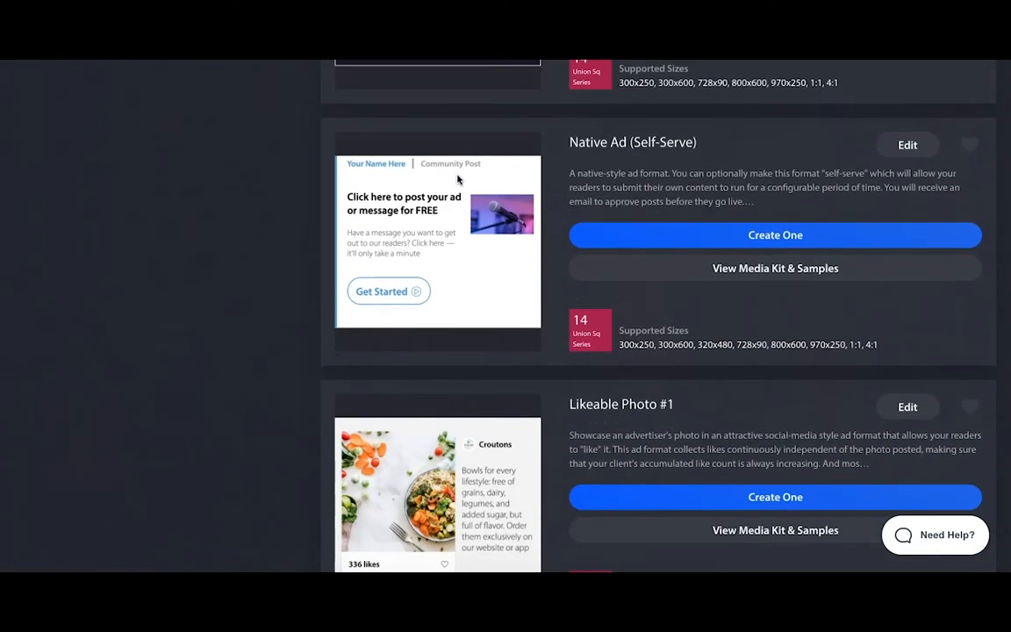
pyautogui.scroll(7, 456, 179)
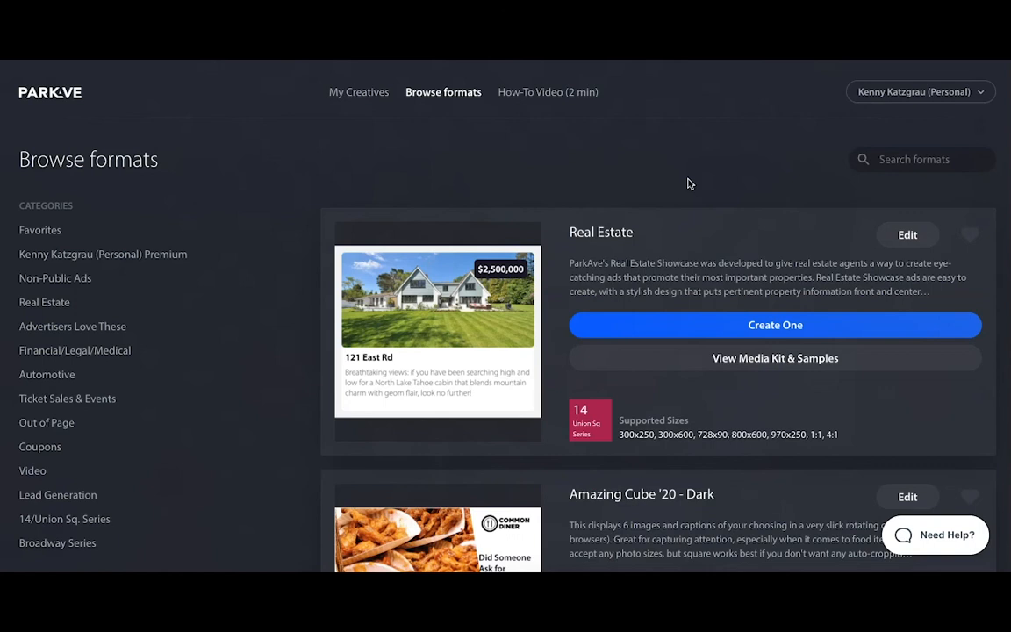
pyautogui.click(922, 532)
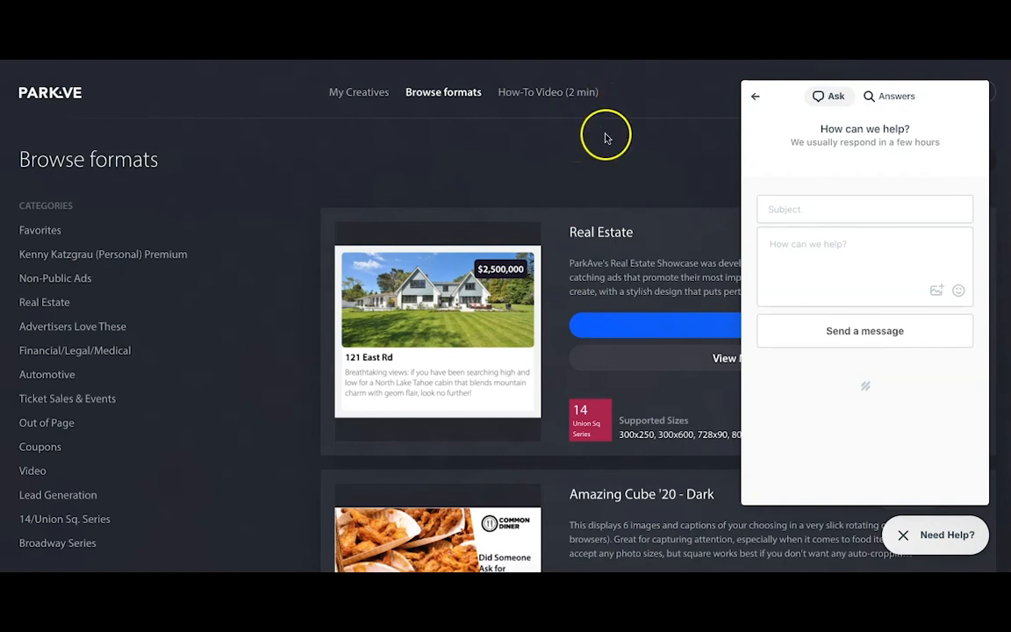
pyautogui.click(753, 96)
pyautogui.click(480, 166)
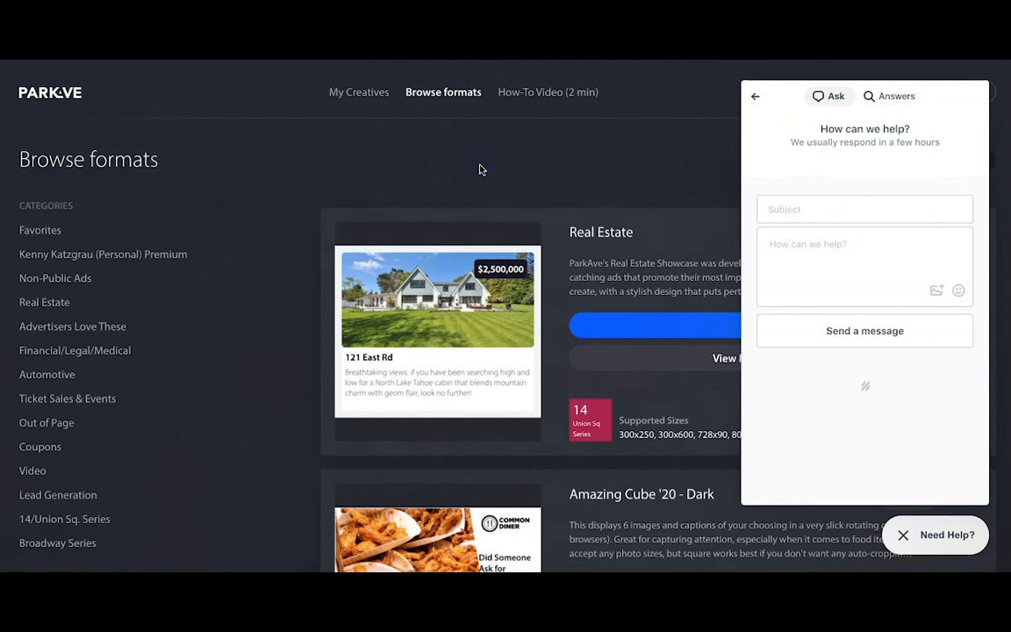